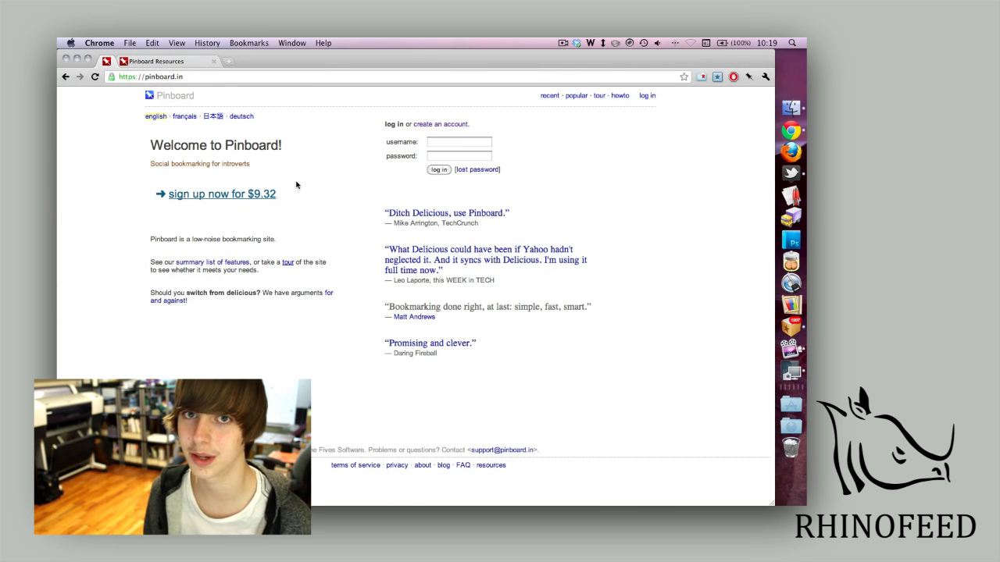
Follow the 'sign up now for $9.32' link from the Pinboard home page
left_click(274, 195)
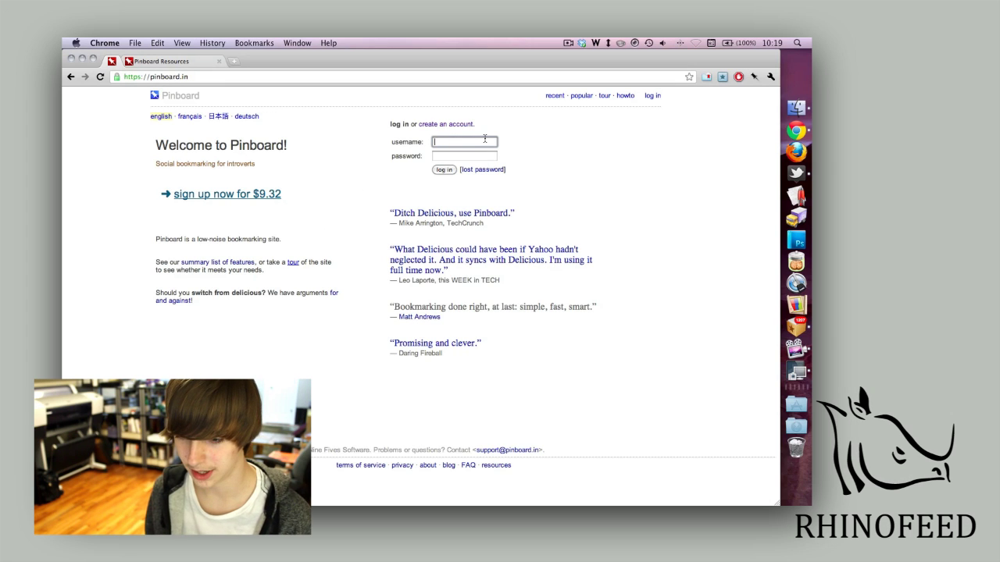
Log in with the account username and pasted password, declining to save the password
type("rhin")
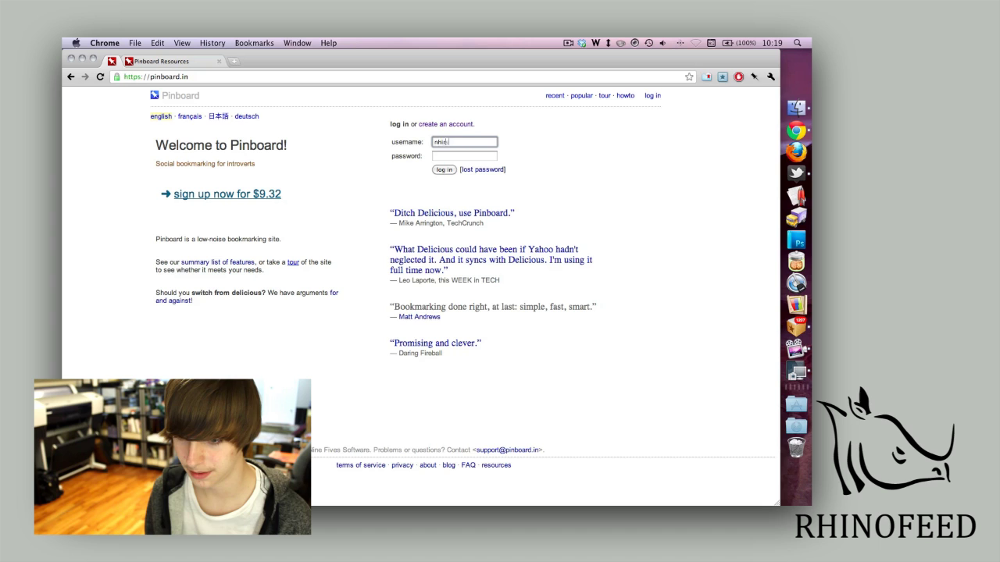
key("Tab")
key("super+v")
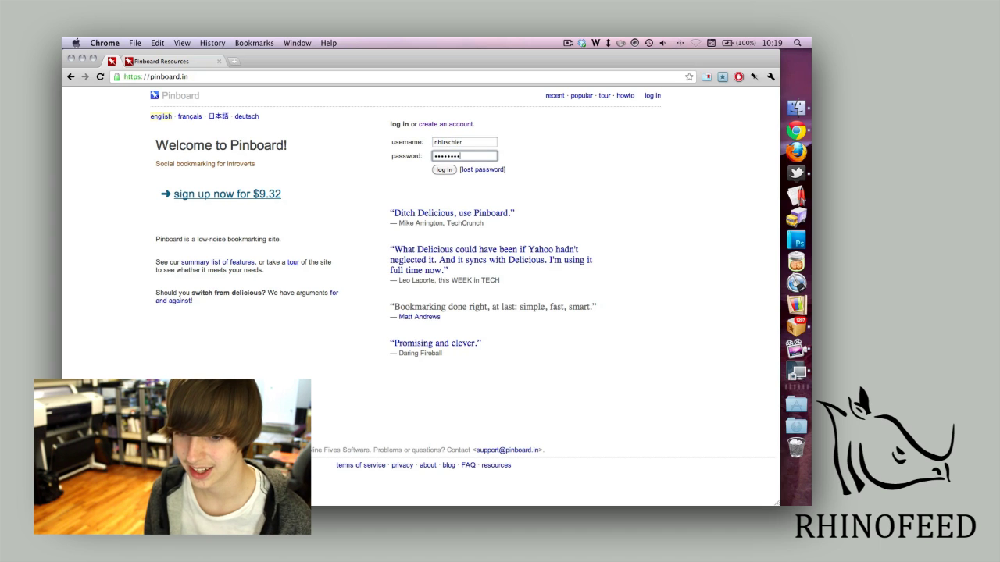
key("Return")
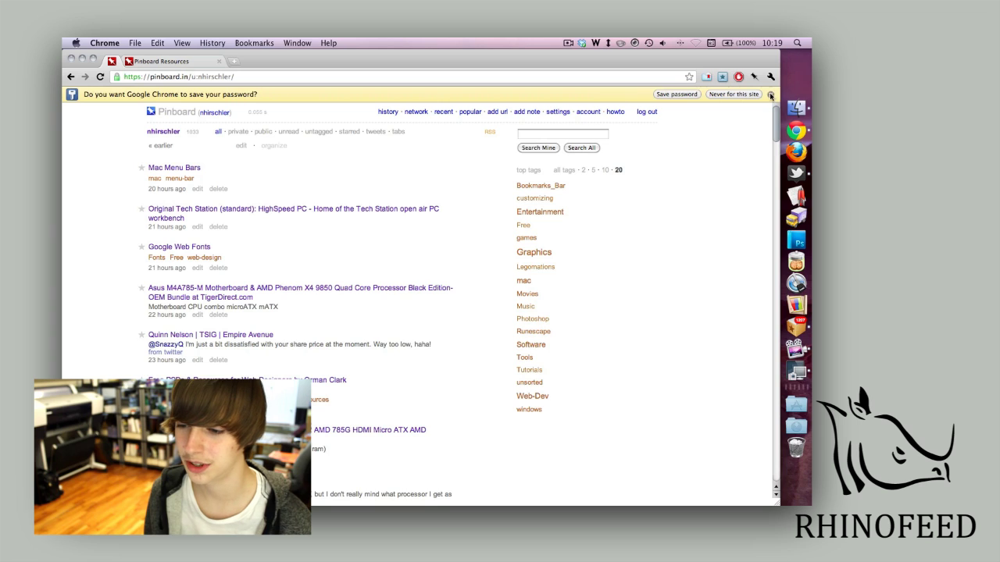
left_click(770, 94)
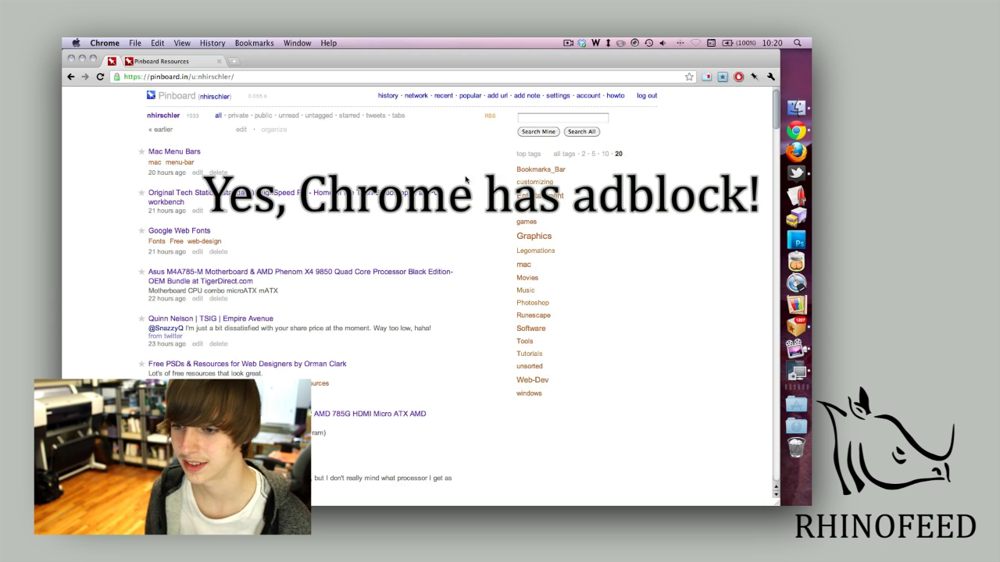
Disable the AdBlock extension and reload the bookmarks page
left_click(739, 77)
left_click(680, 107)
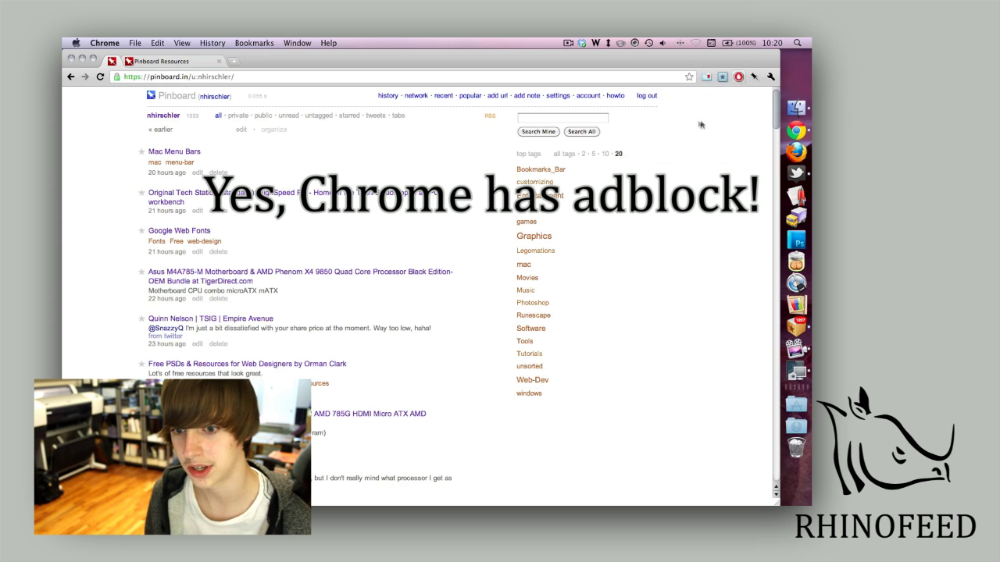
left_click(100, 77)
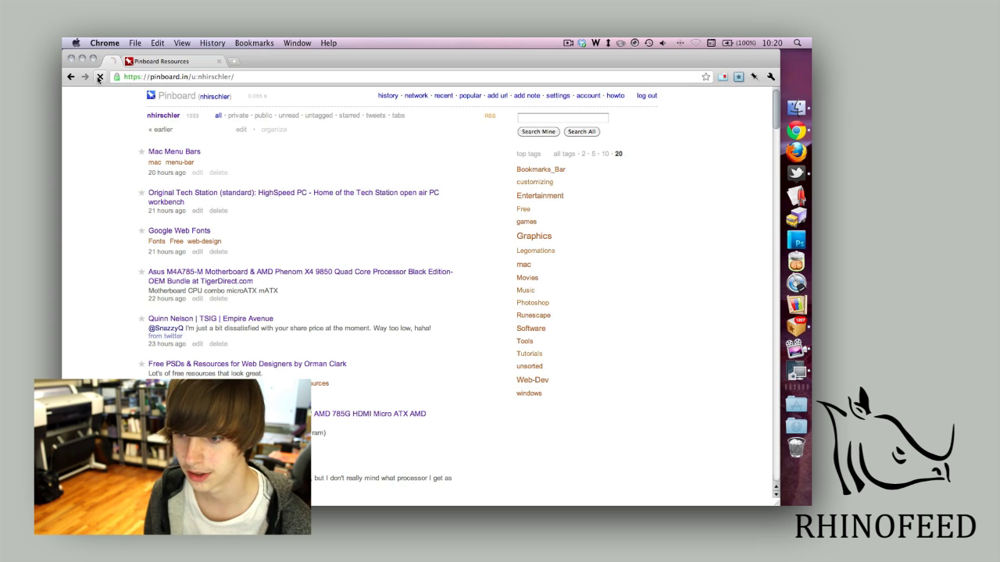
scroll(169, 152, "down", 15)
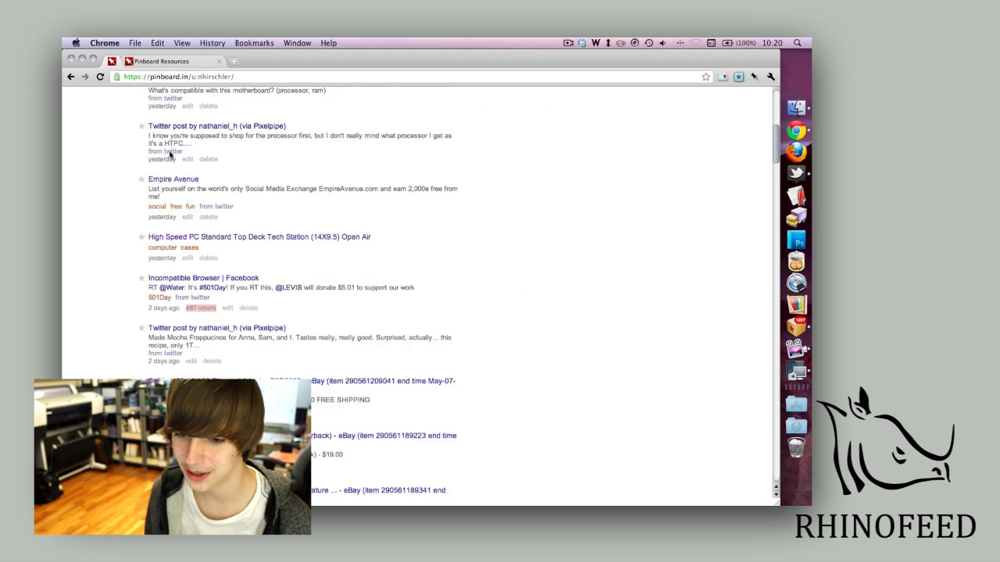
scroll(169, 152, "up", 15)
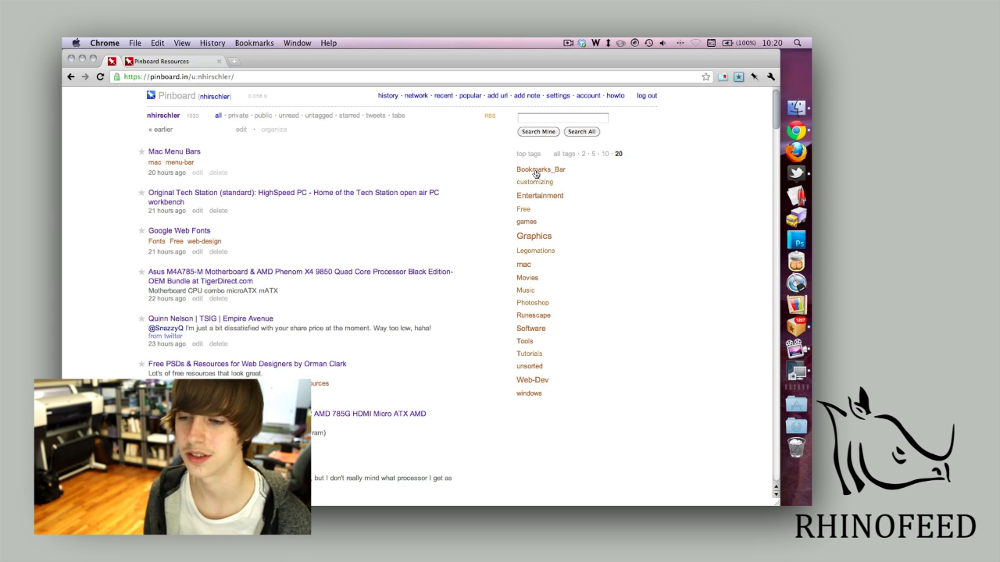
Filter the tag sidebar by minimum use counts of 10, 5 and 2, then all tags
left_click(604, 154)
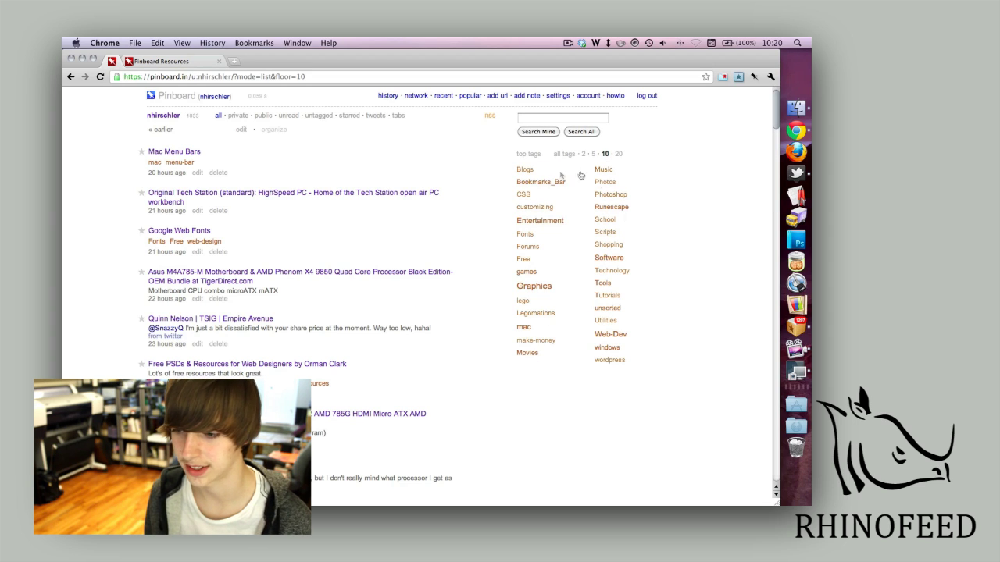
left_click(593, 154)
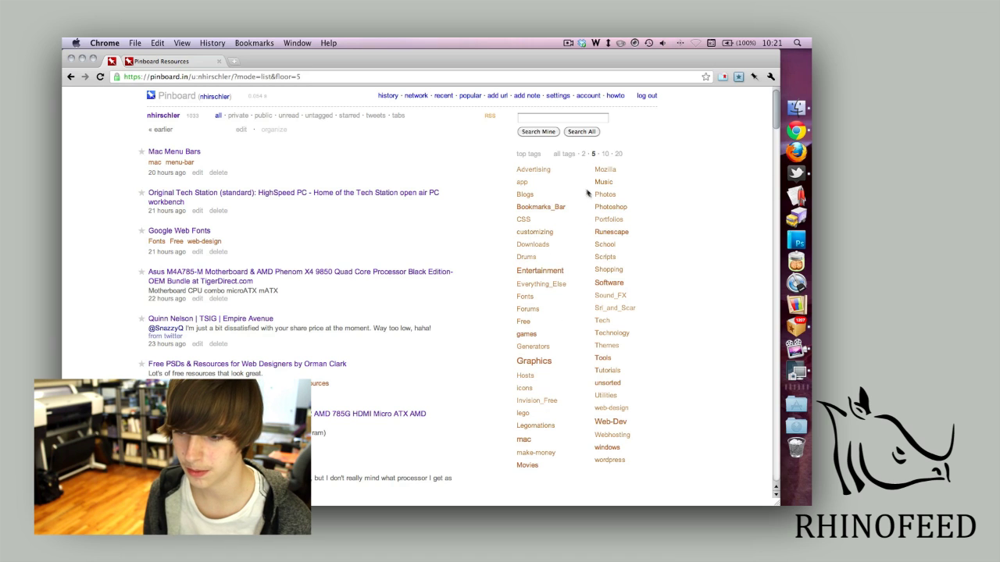
left_click(584, 153)
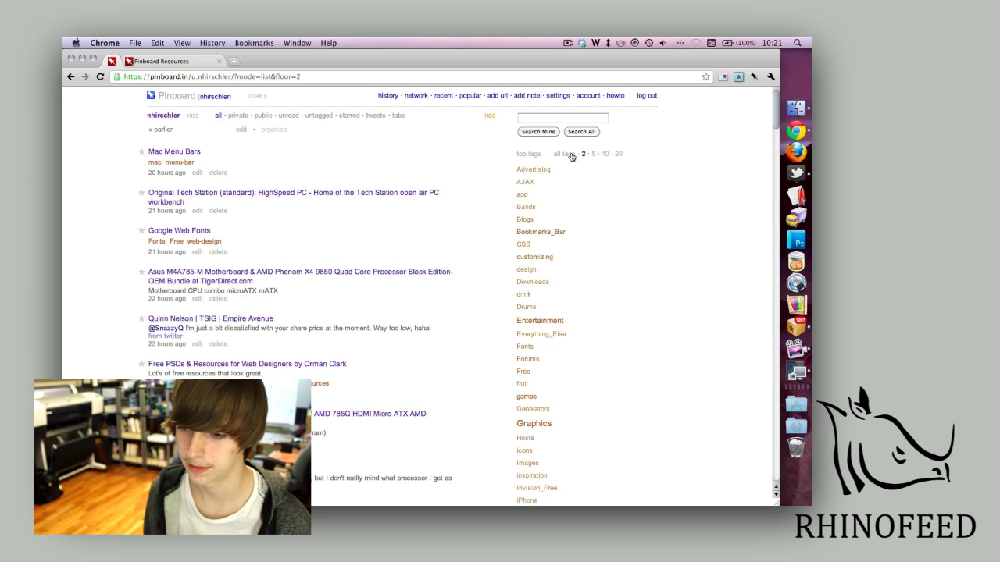
left_click(568, 155)
scroll(543, 278, "down", 15)
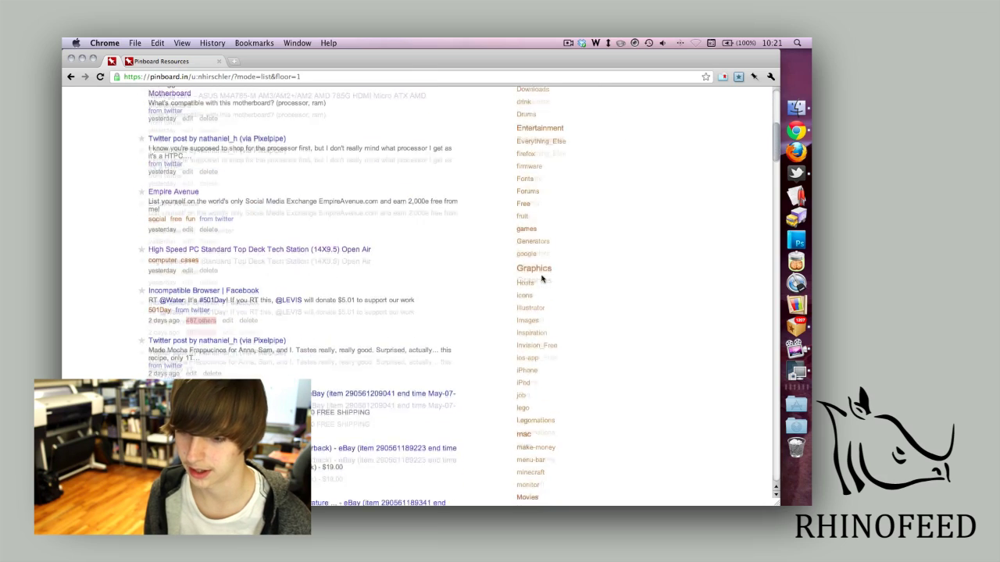
scroll(542, 271, "up", 15)
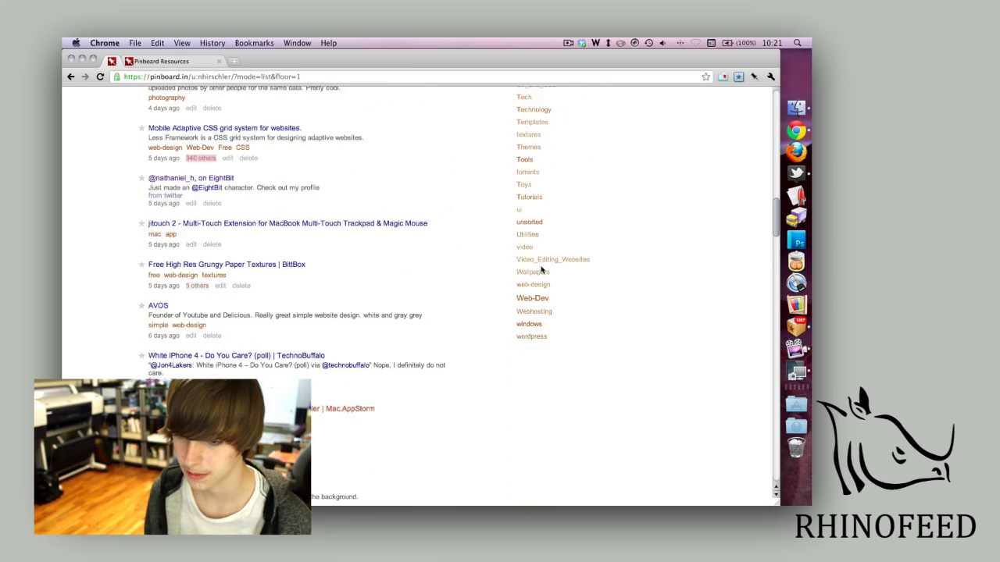
Switch the sidebar to 'top tags' so frequent tags appear larger in a cloud
left_click(529, 155)
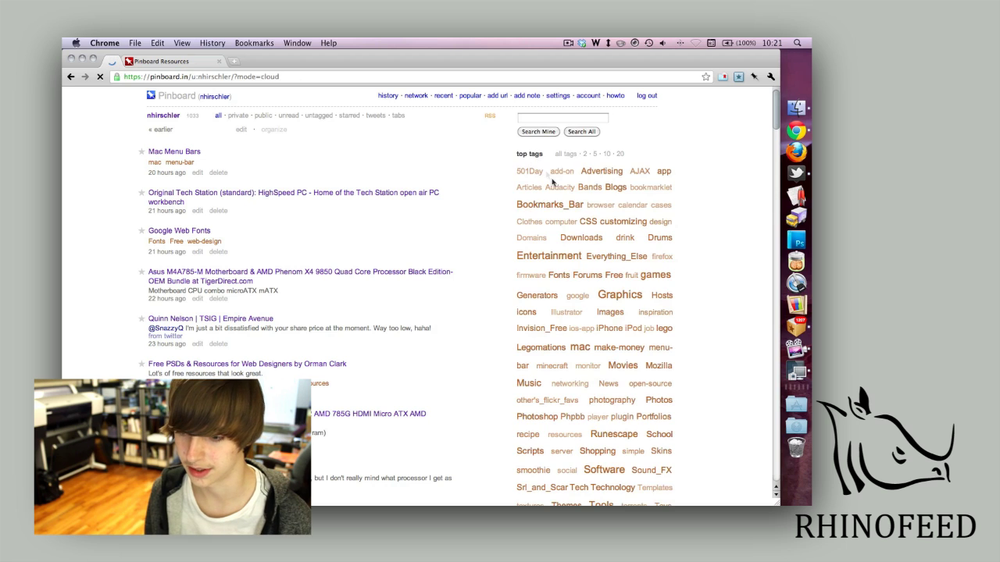
scroll(647, 312, "down", 5)
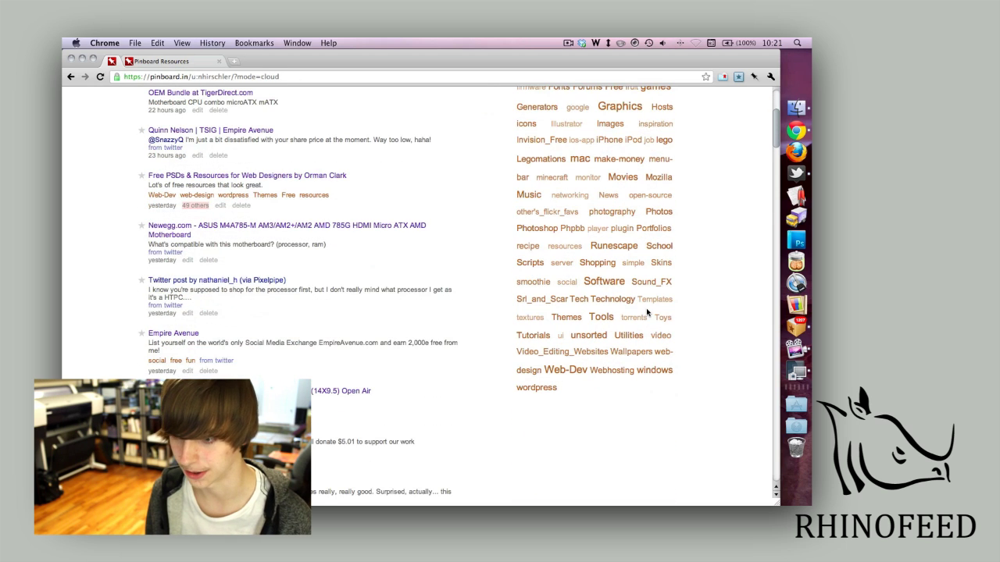
scroll(532, 267, "up", 5)
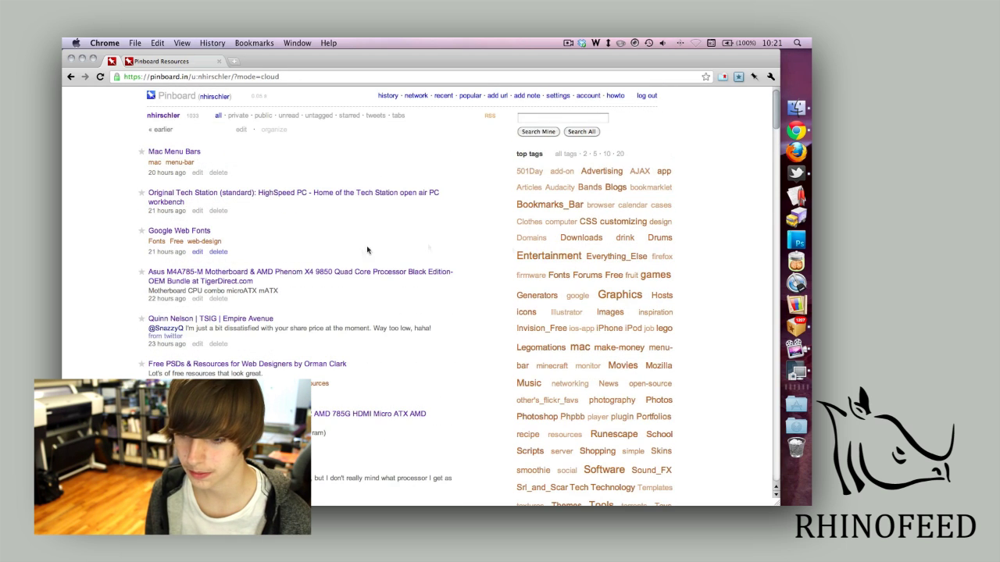
Cycle the list through private, public, unread and untagged filters, ending on starred bookmarks
left_click(237, 116)
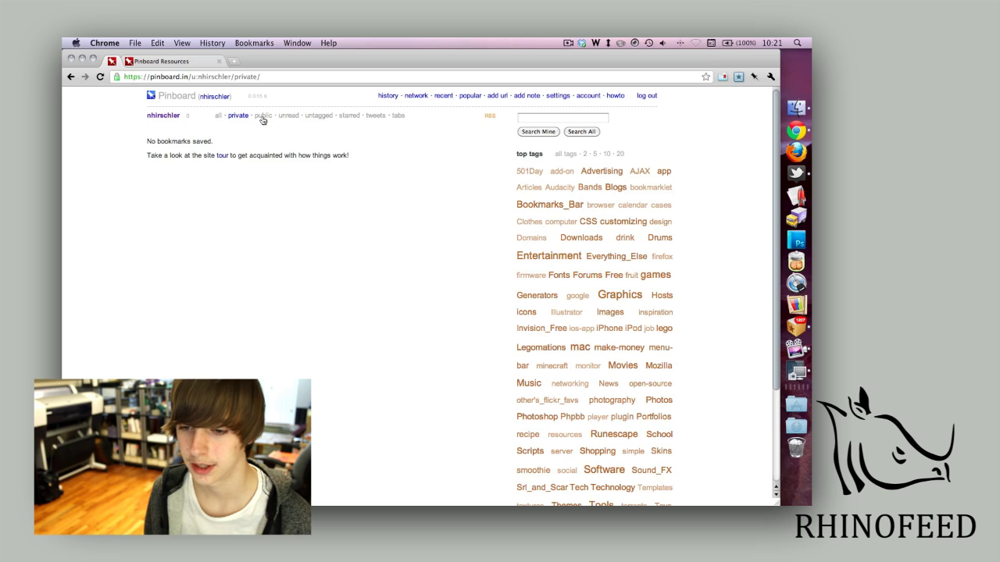
left_click(263, 118)
left_click(288, 116)
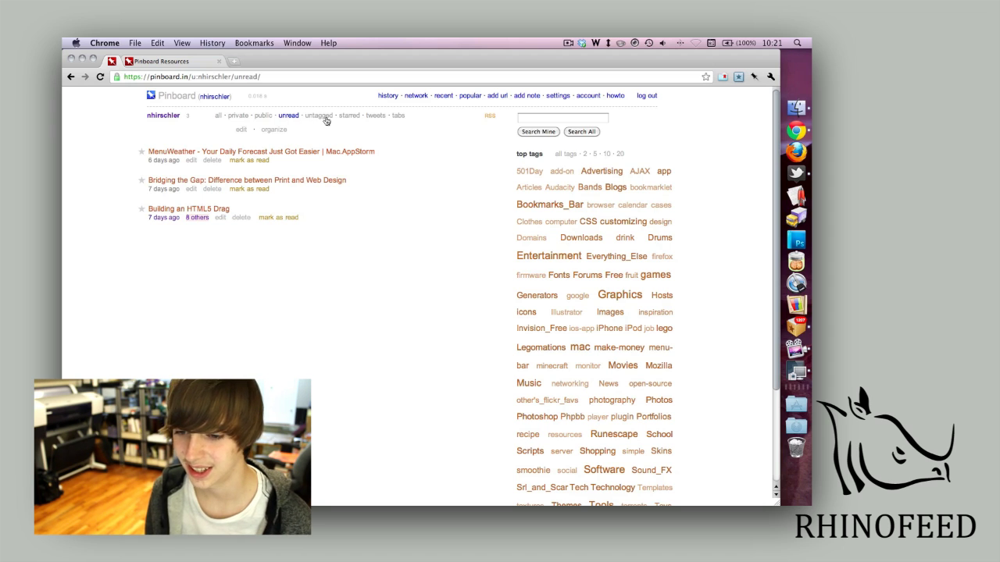
left_click(326, 119)
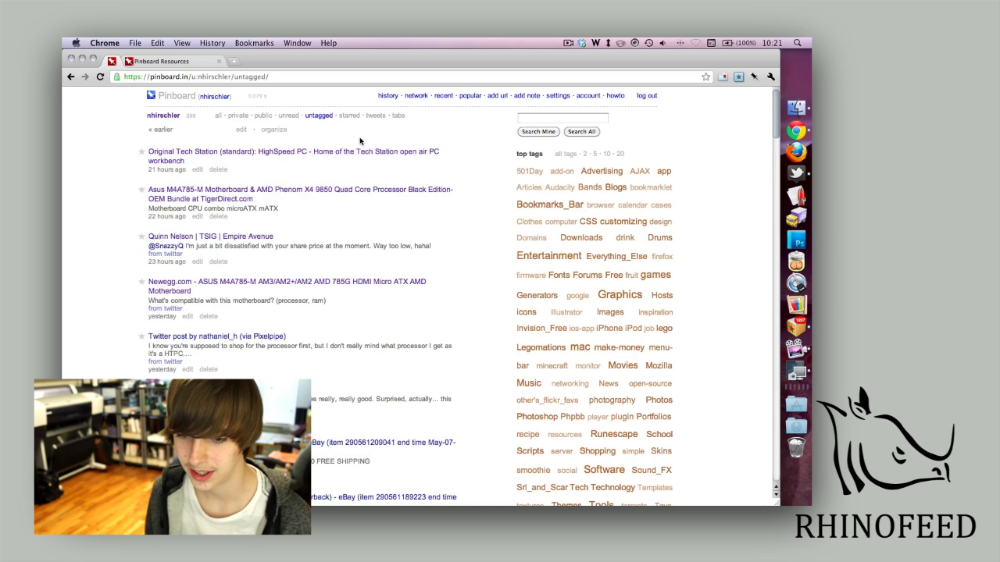
scroll(272, 215, "down", 15)
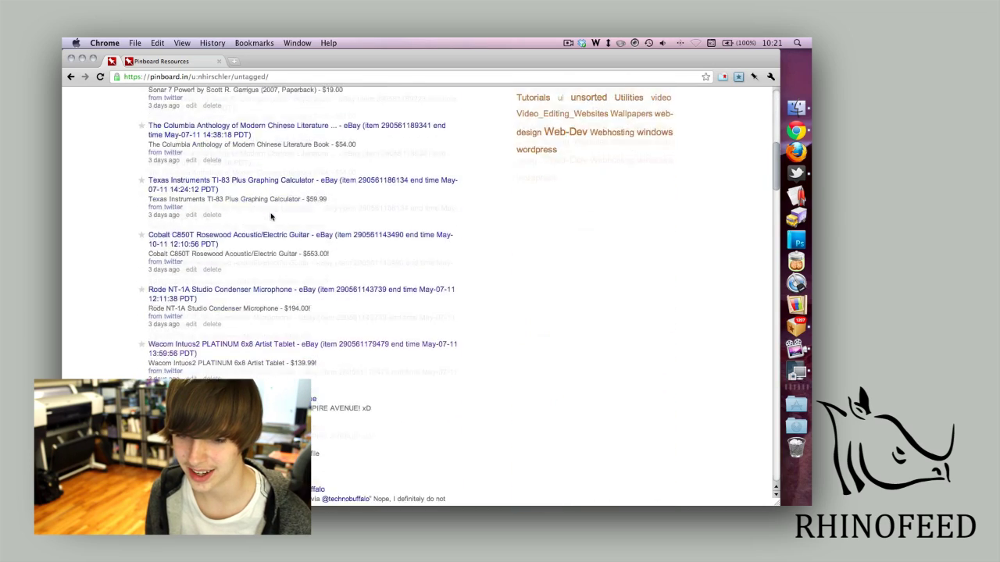
scroll(272, 217, "up", 15)
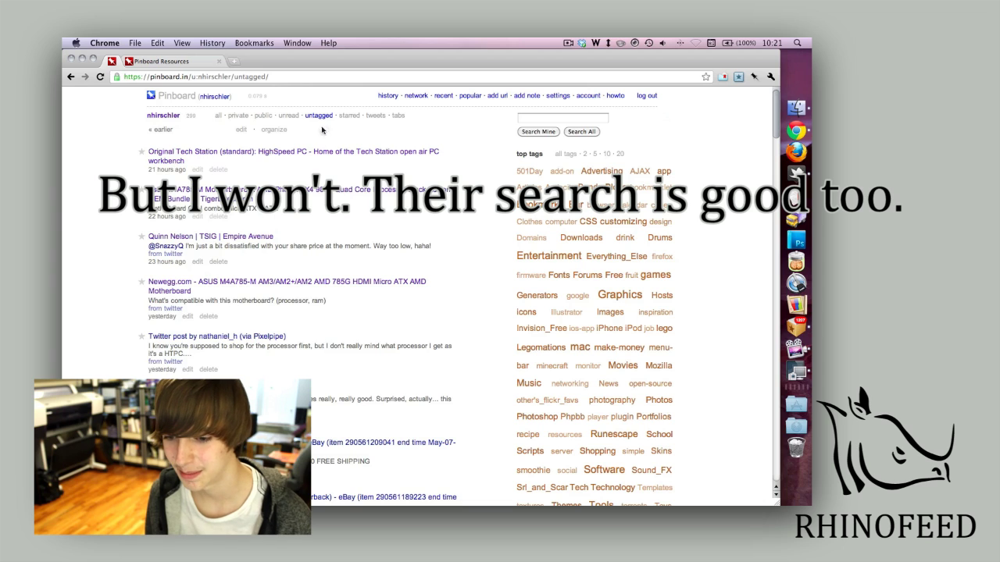
left_click(347, 115)
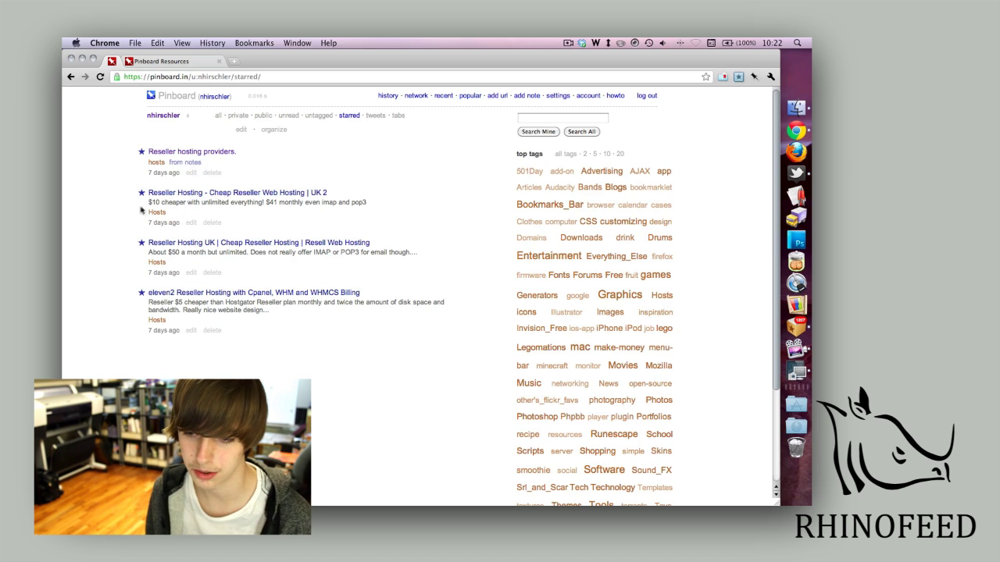
Browse the saved tweets, return to the full bookmark list, and open the tab sets page
left_click(373, 116)
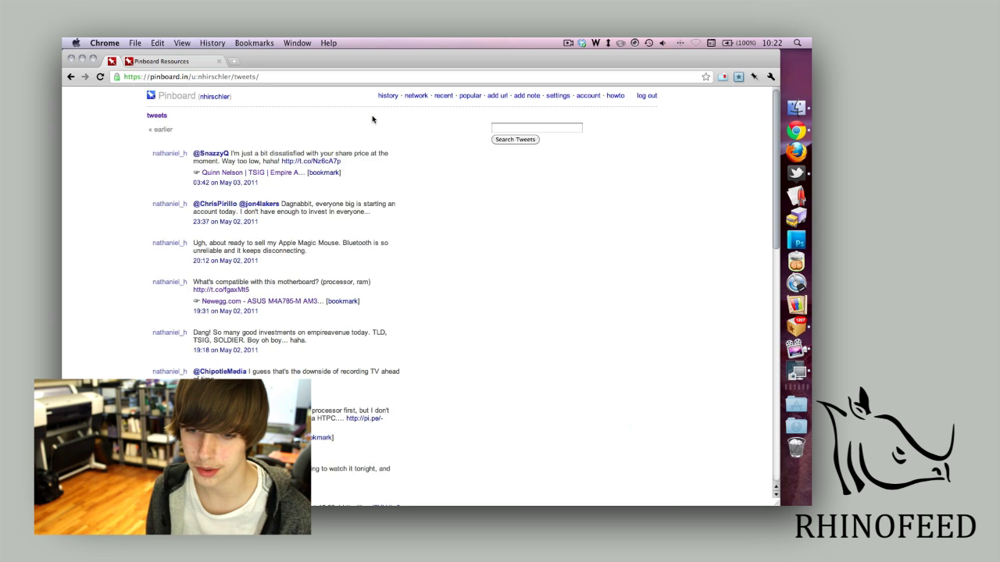
scroll(192, 203, "down", 1)
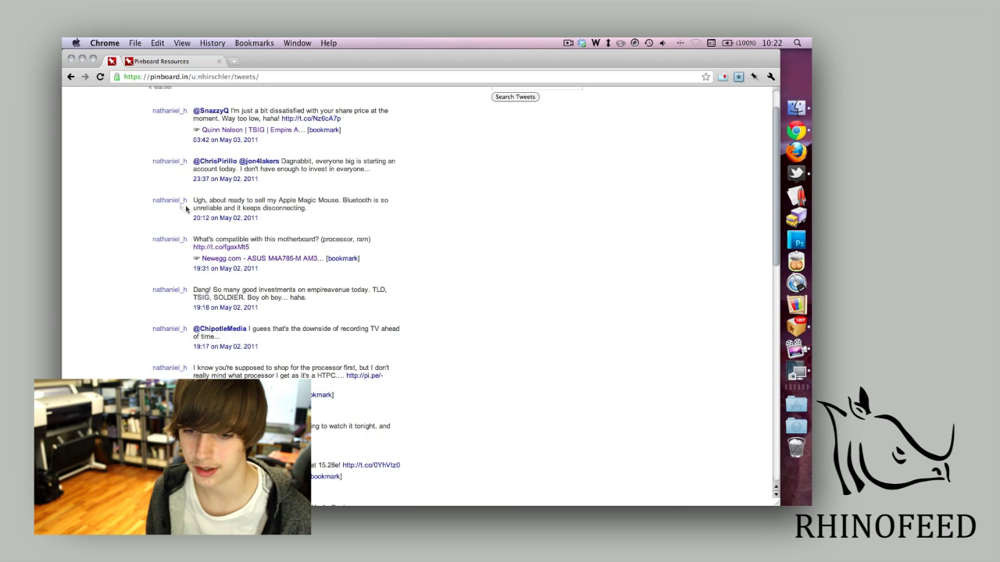
scroll(192, 213, "down", 10)
scroll(189, 215, "down", 2)
scroll(211, 217, "up", 15)
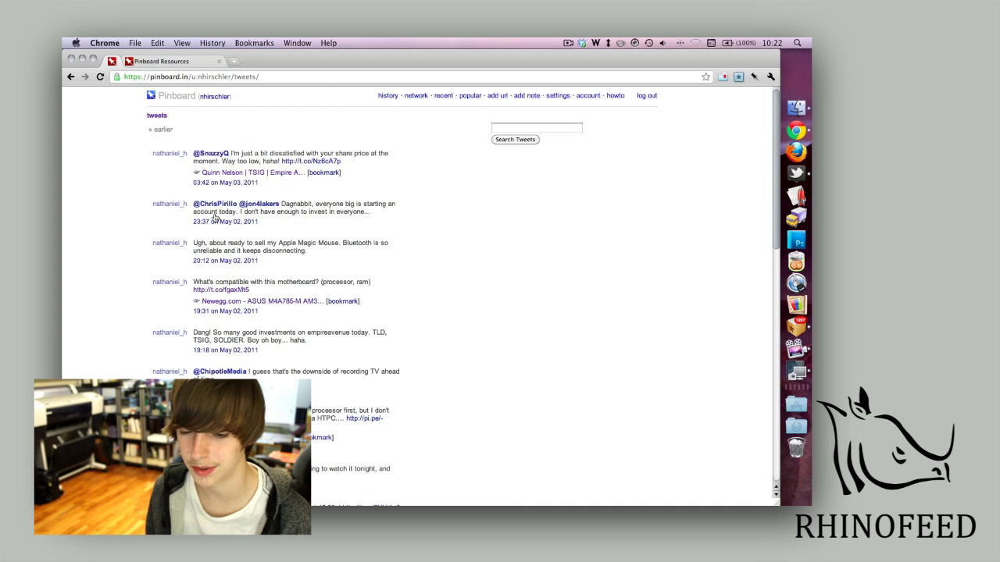
left_click(215, 99)
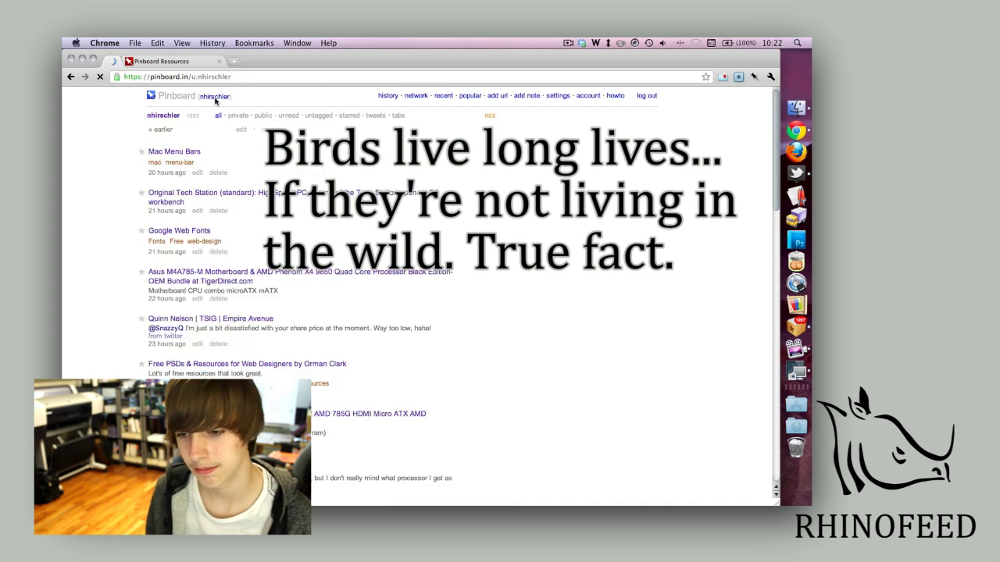
left_click(398, 117)
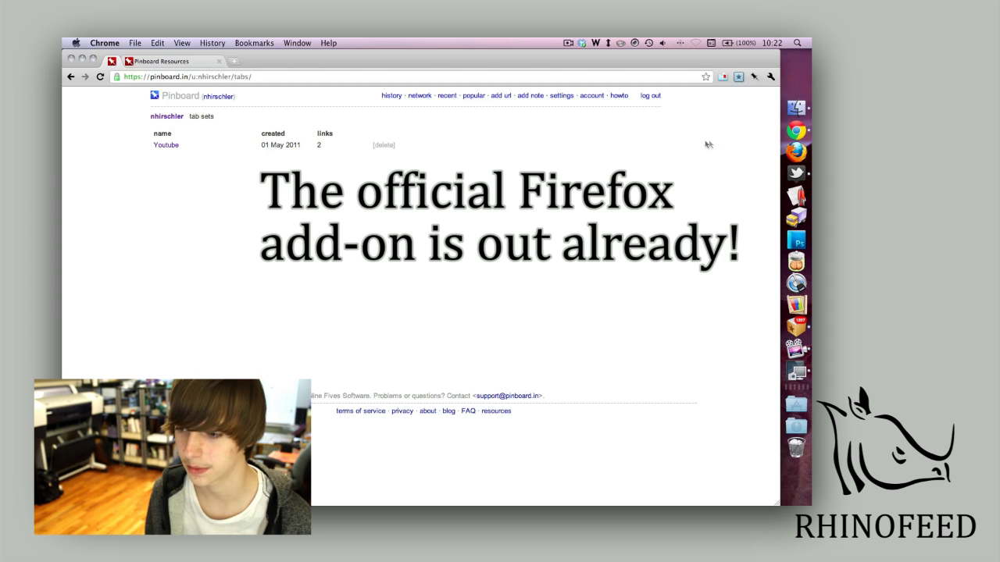
Save the currently open tabs as a new tab set named 'Interesting.'
left_click(756, 78)
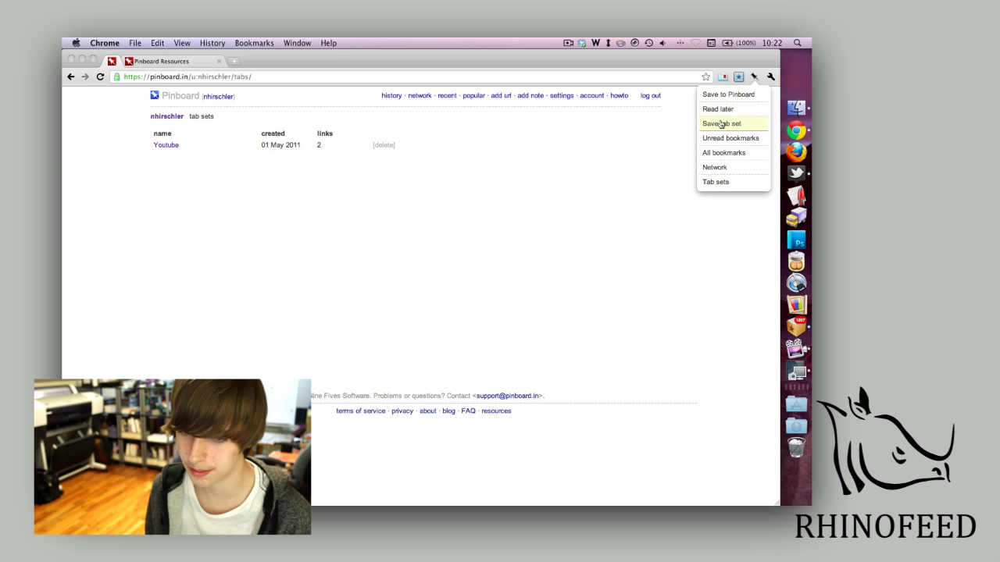
left_click(720, 124)
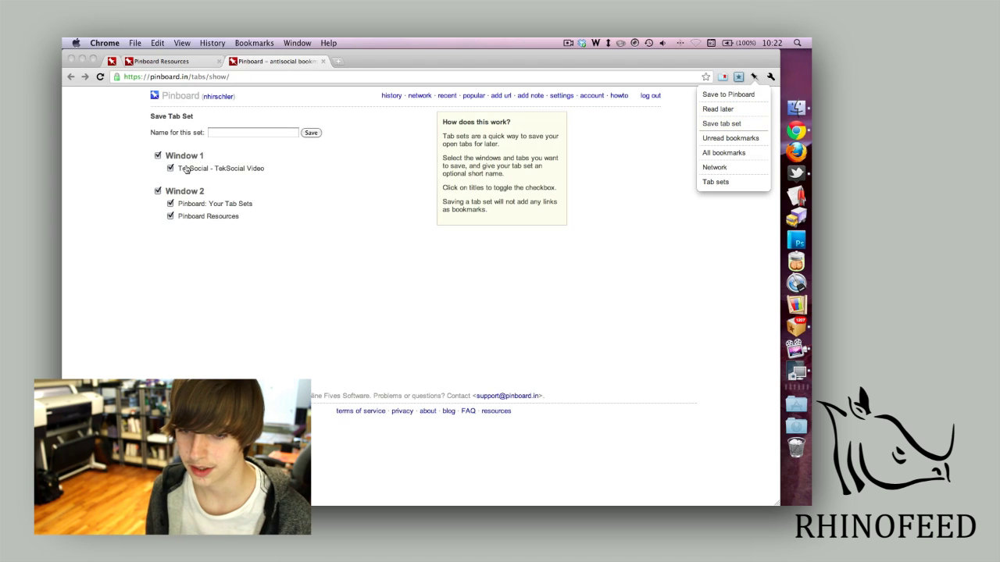
left_click(232, 134)
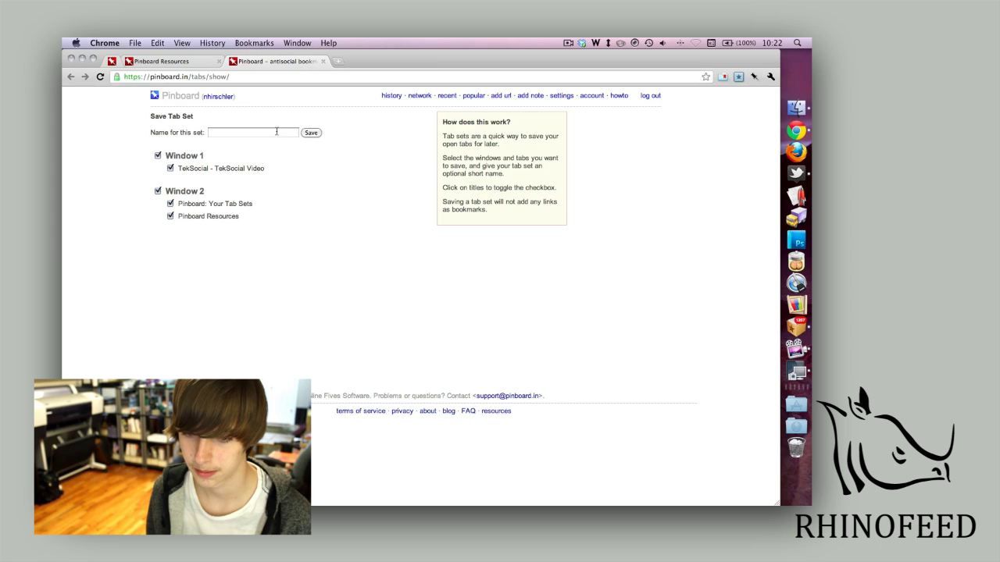
left_click(293, 131)
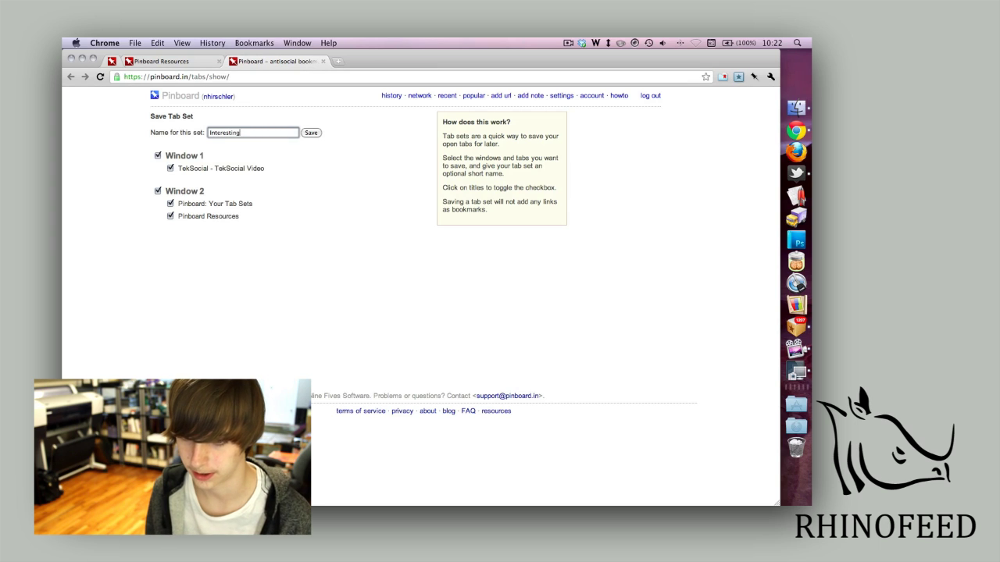
type("Interesting.")
left_click(310, 135)
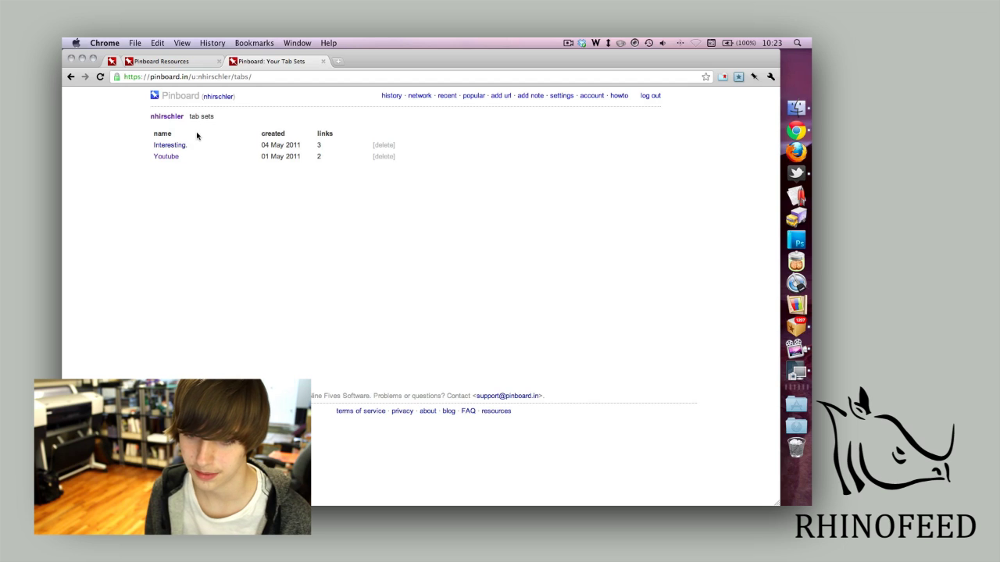
Open all links in the Youtube tab set, then close the two YouTube tabs
left_click(165, 157)
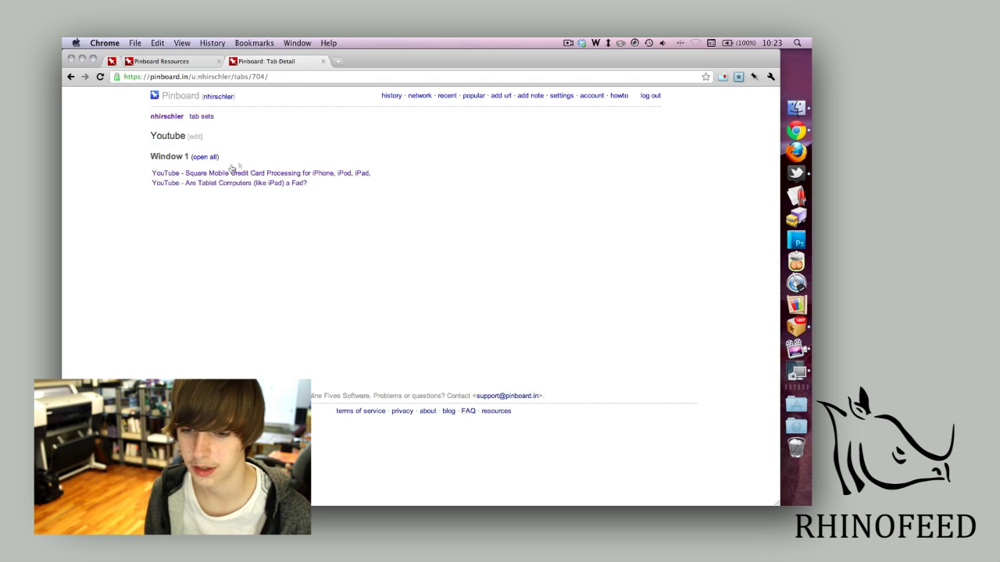
left_click(205, 157)
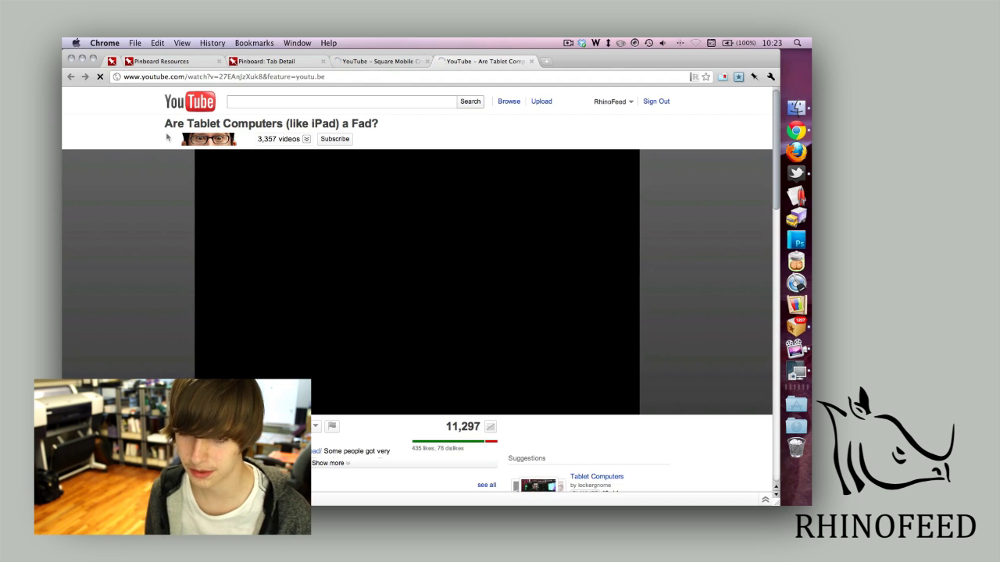
key("super+w")
key("super+w")
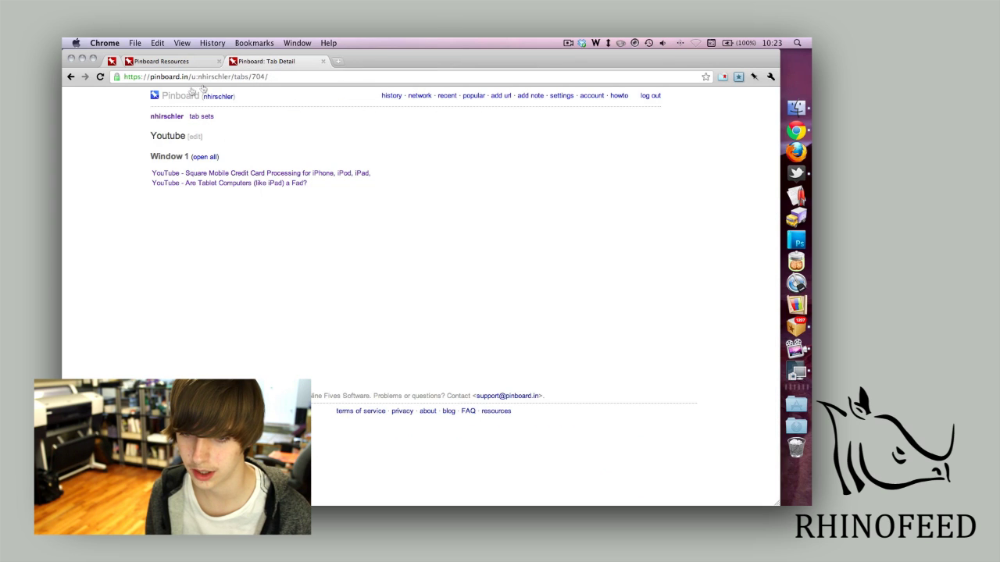
Close the tab set page and return to the account's full bookmark list
left_click(323, 61)
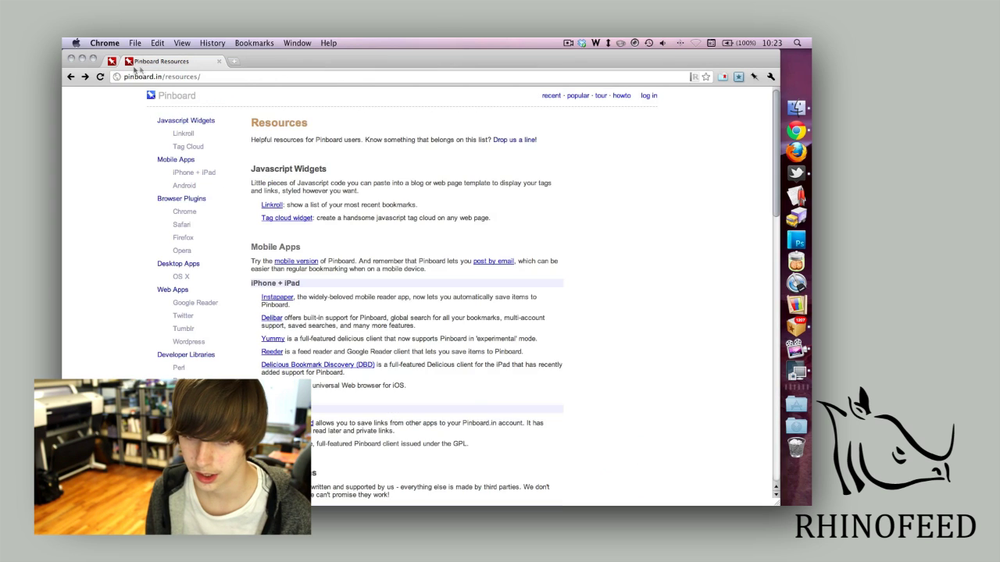
key("super+bracketleft")
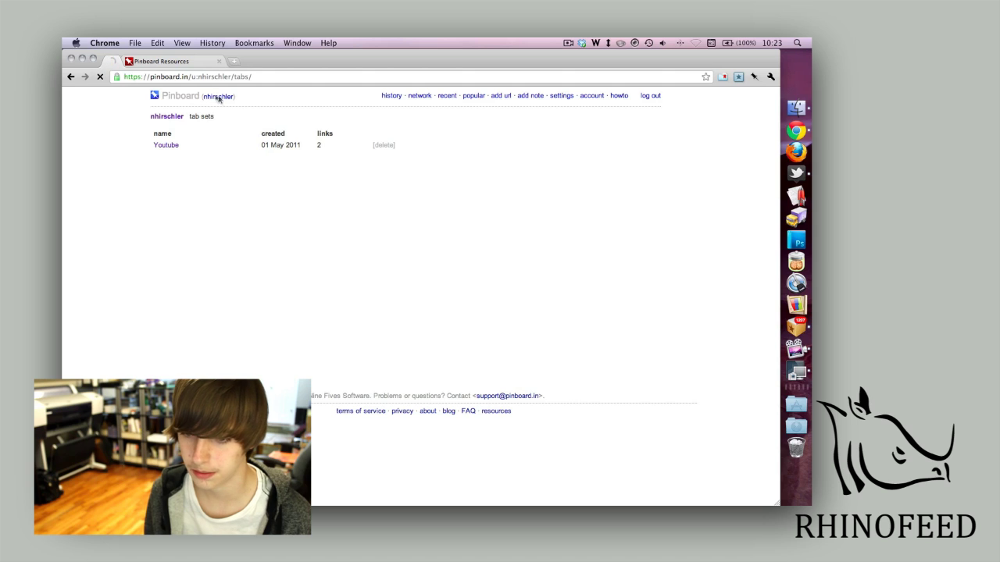
left_click(219, 97)
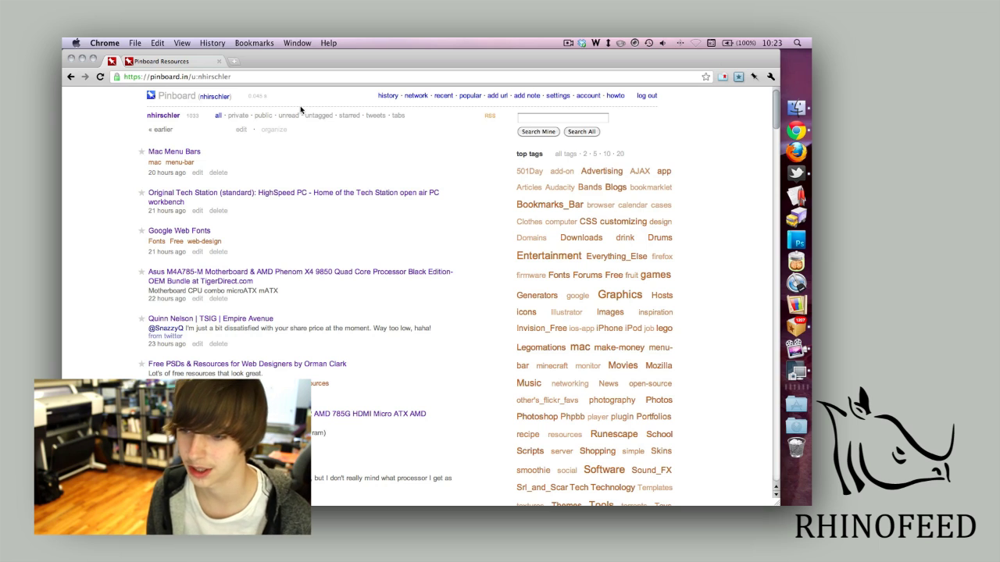
Bulk-add the tag FREAKYCLOWN to all 80 bookmarks on the first page
left_click(240, 130)
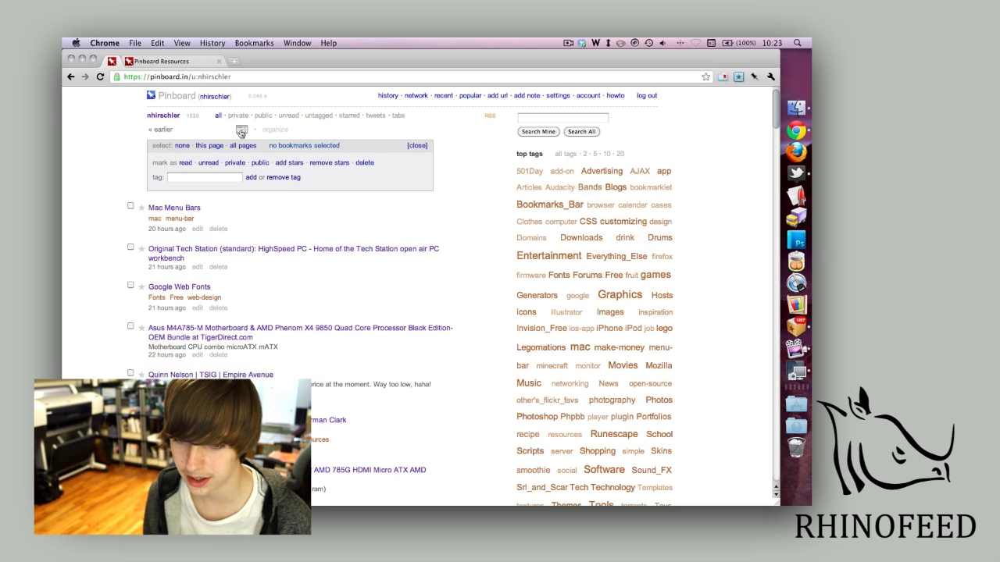
left_click(204, 146)
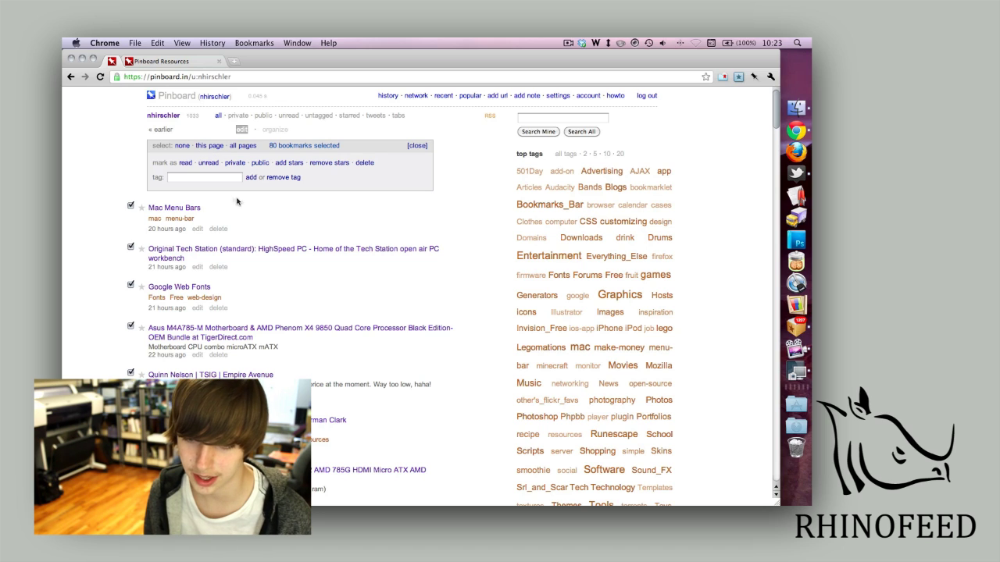
left_click(196, 178)
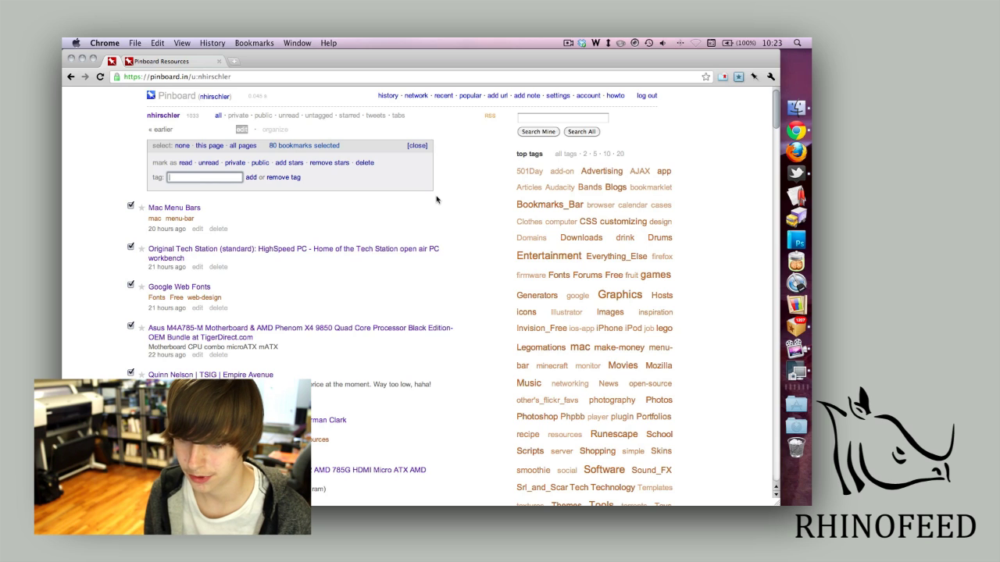
type("FREAKYCLOWN")
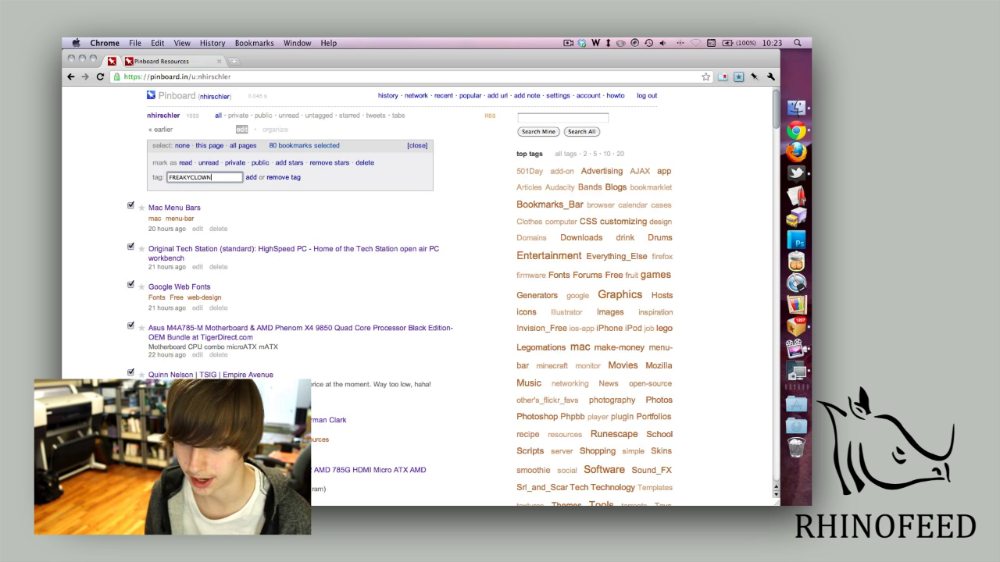
left_click(251, 177)
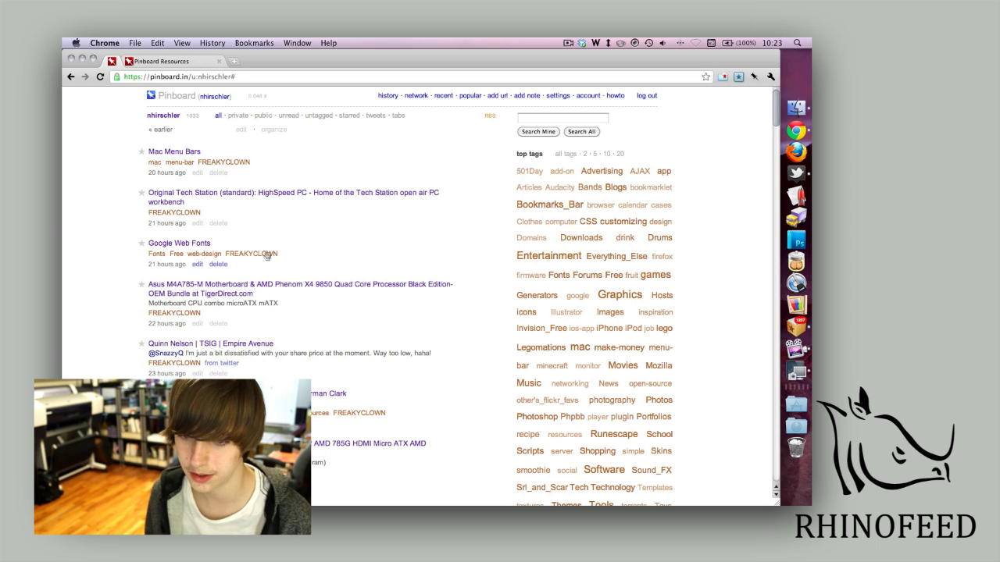
left_click(242, 130)
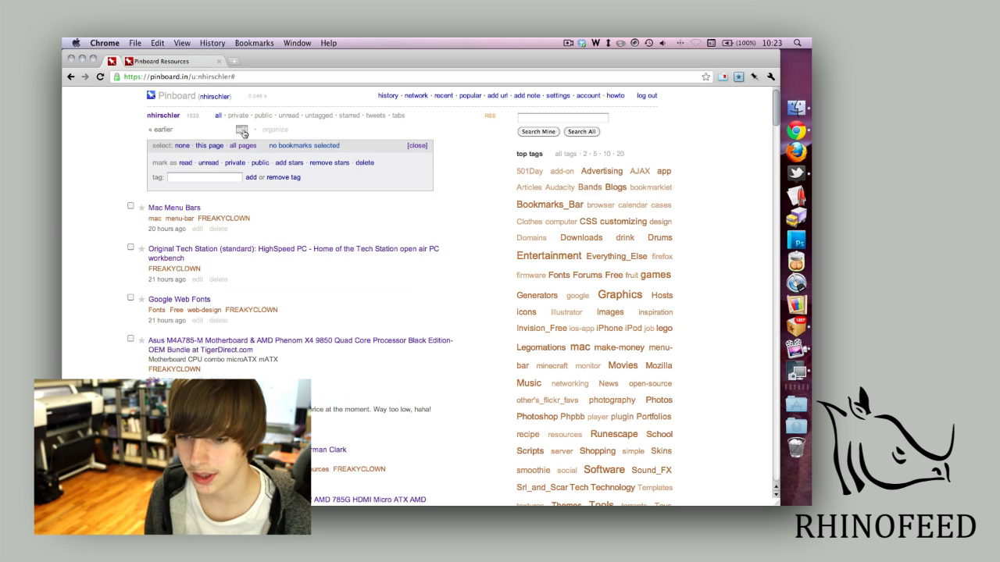
left_click(414, 145)
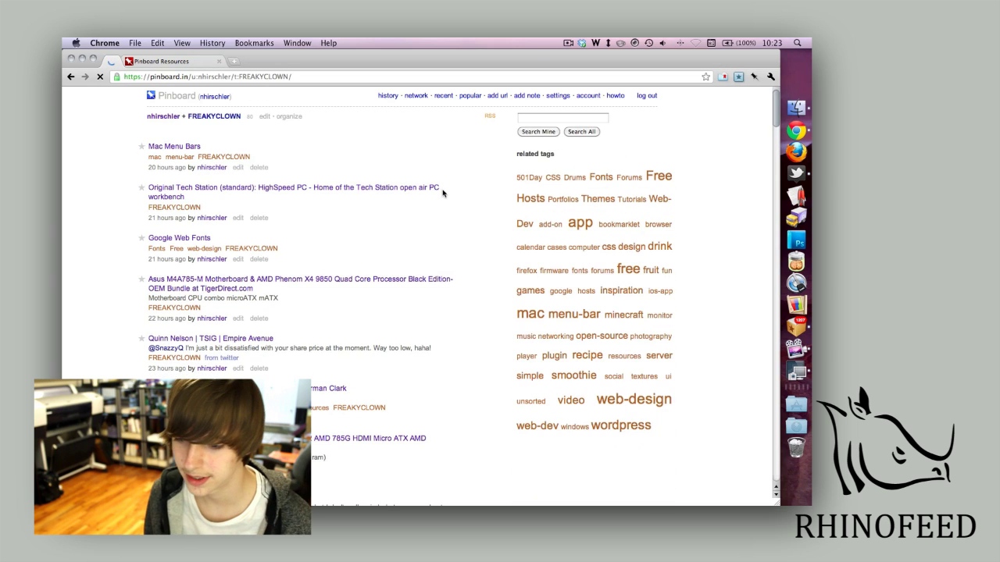
Select all 80 FREAKYCLOWN bookmarks, remove that tag with confirmation, and return to the username page
scroll(341, 201, "down", 6)
scroll(341, 201, "up", 6)
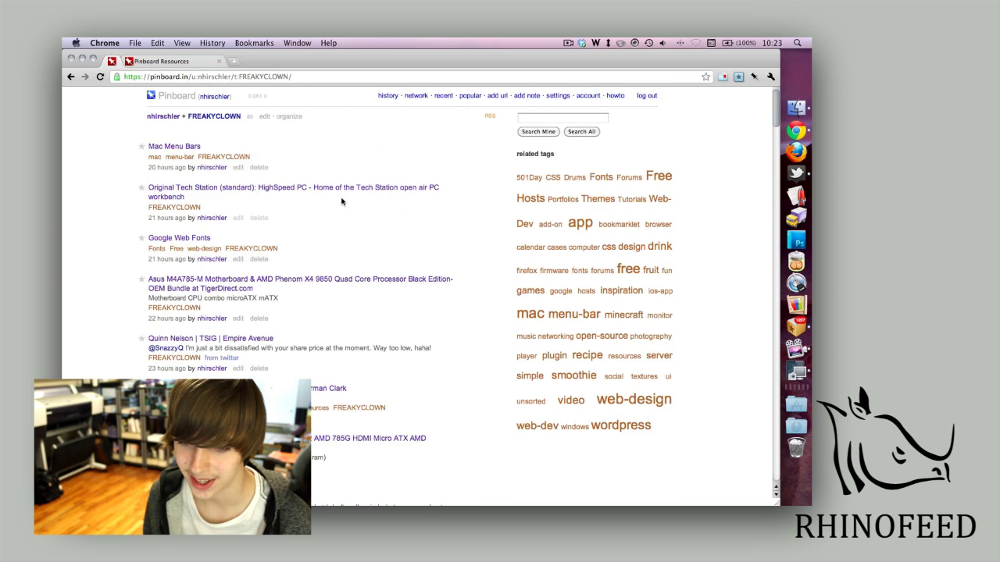
left_click(265, 116)
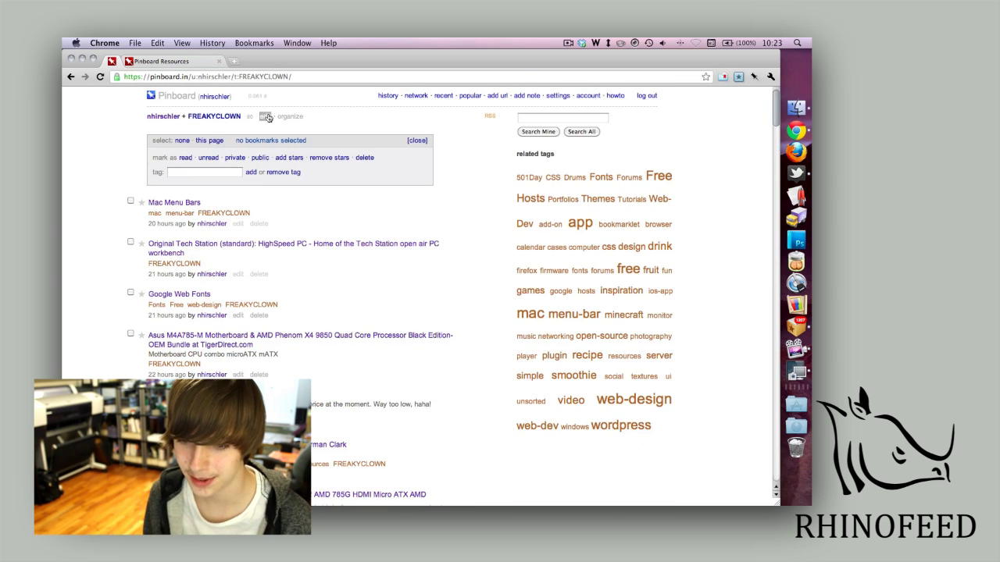
left_click(230, 171)
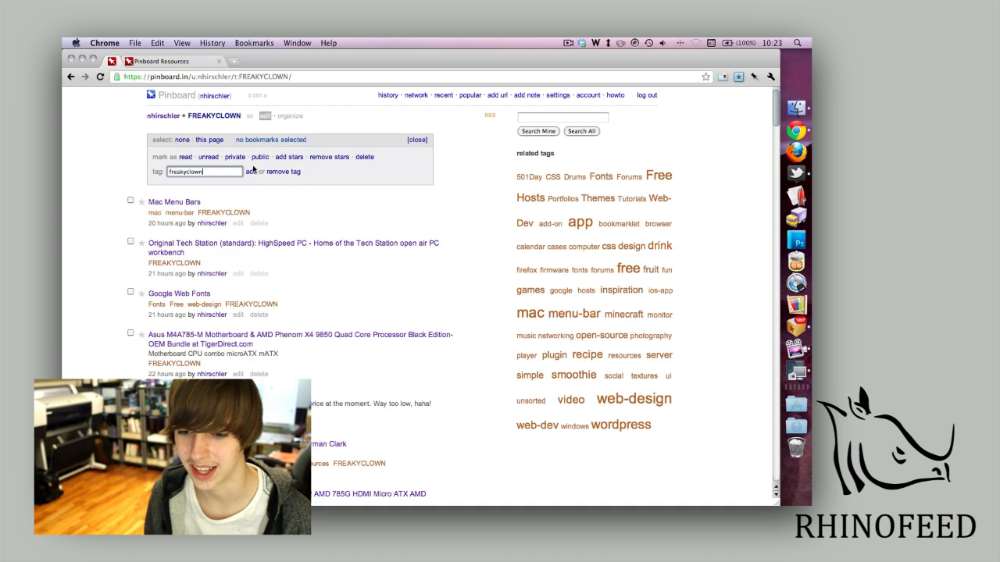
left_click(211, 139)
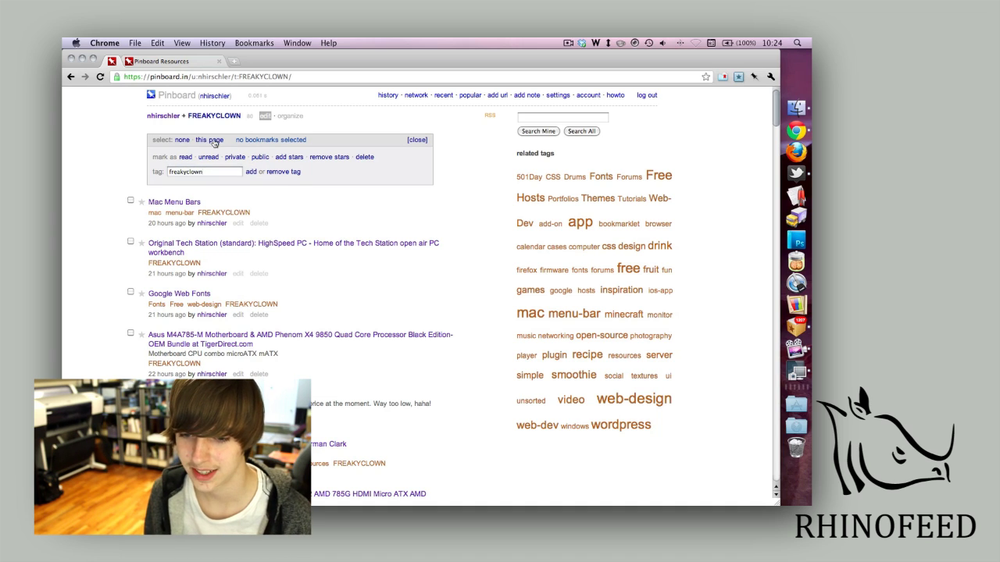
left_click(282, 172)
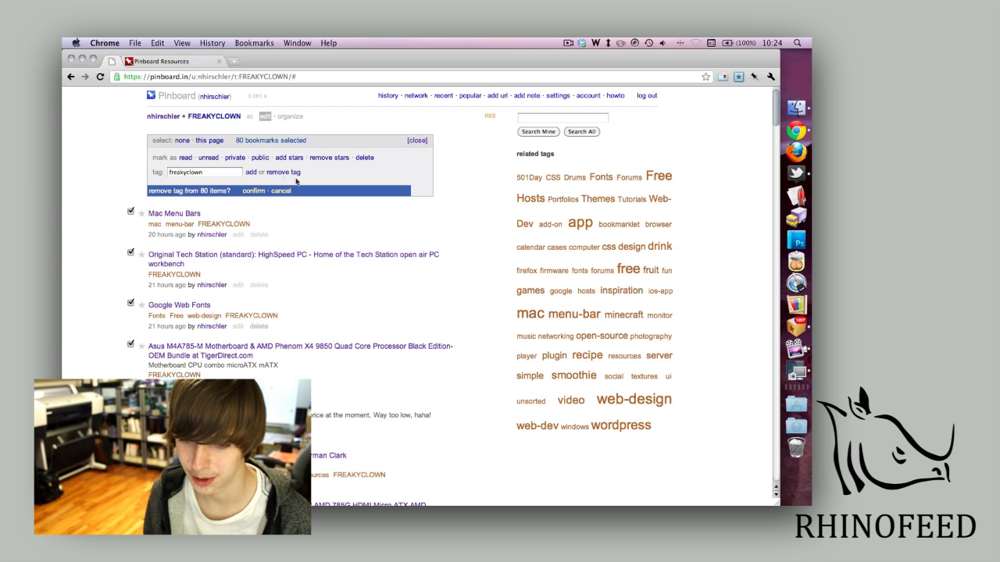
left_click(252, 191)
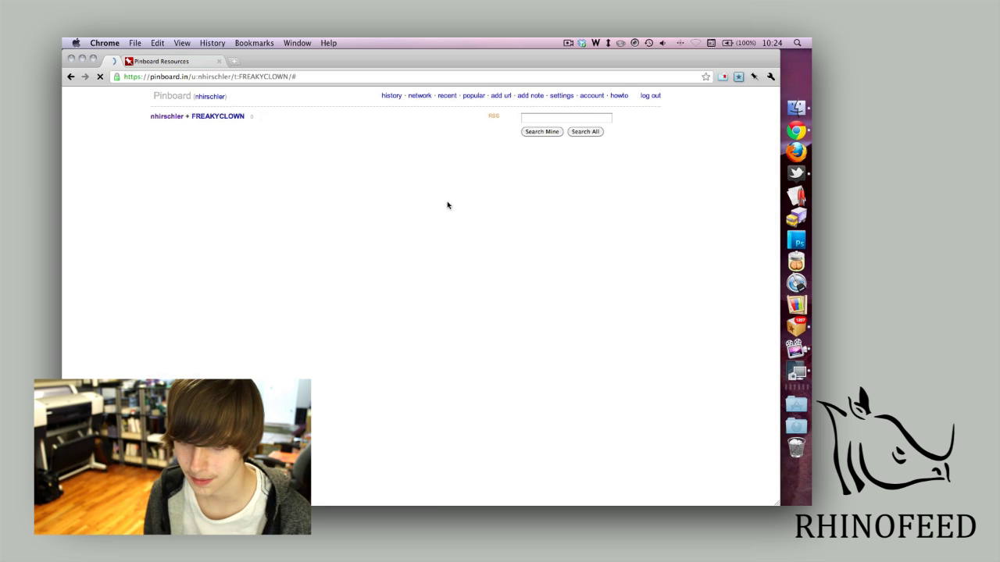
left_click(218, 97)
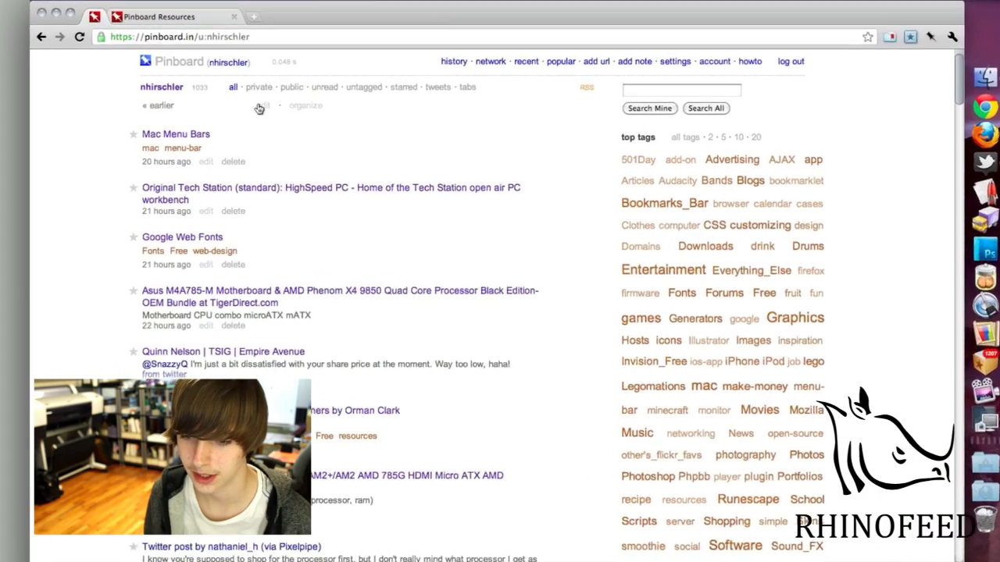
left_click(241, 128)
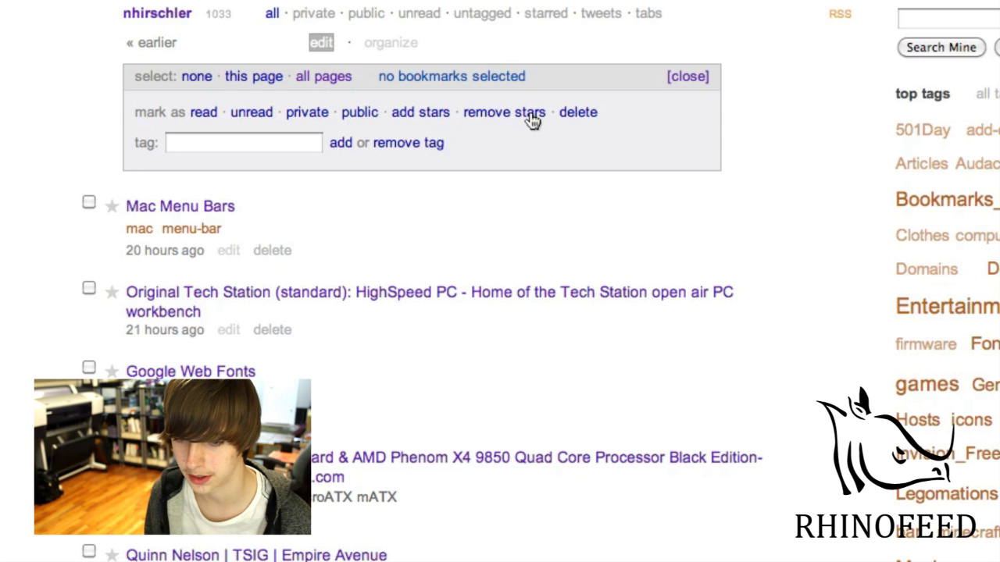
left_click(692, 78)
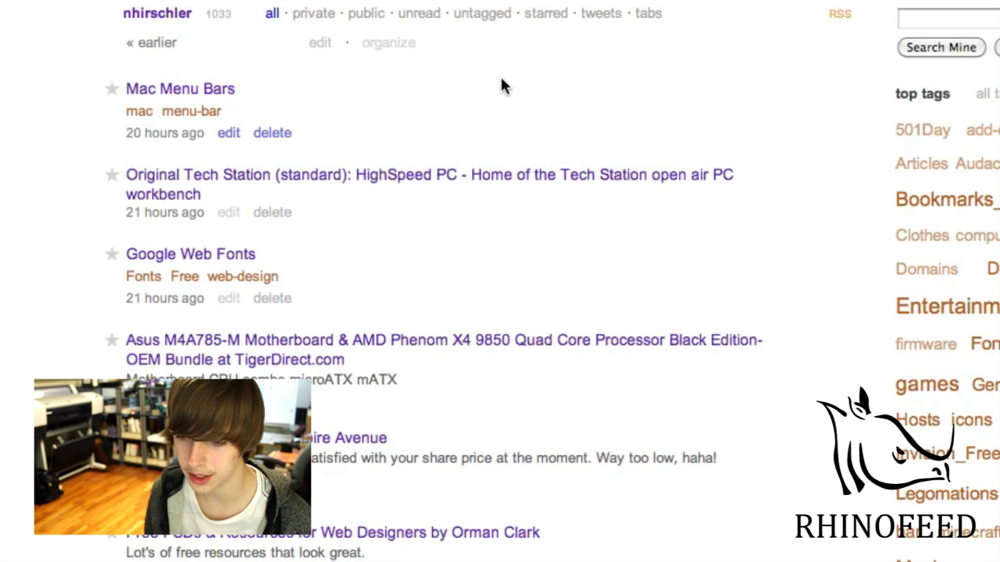
left_click(397, 47)
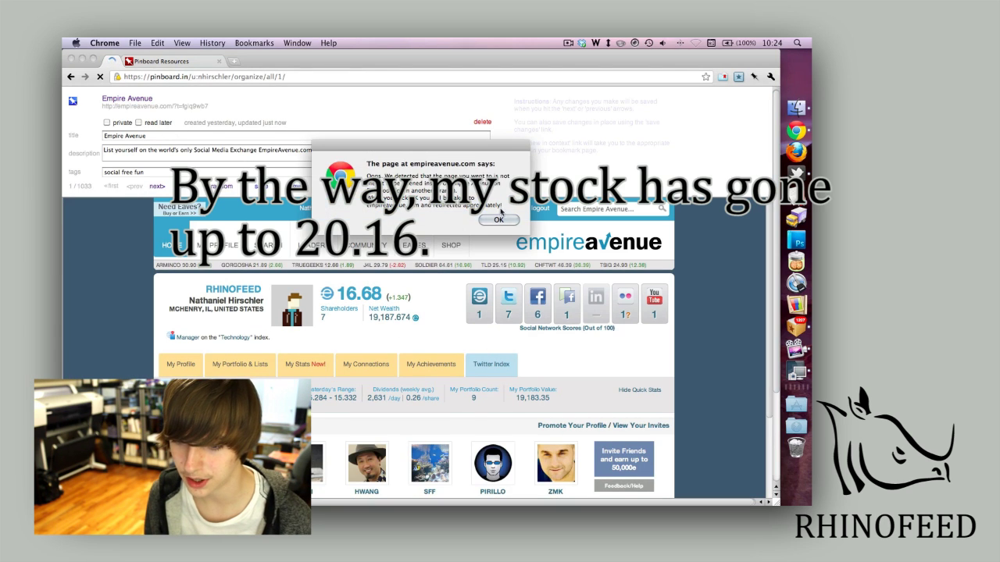
left_click(499, 220)
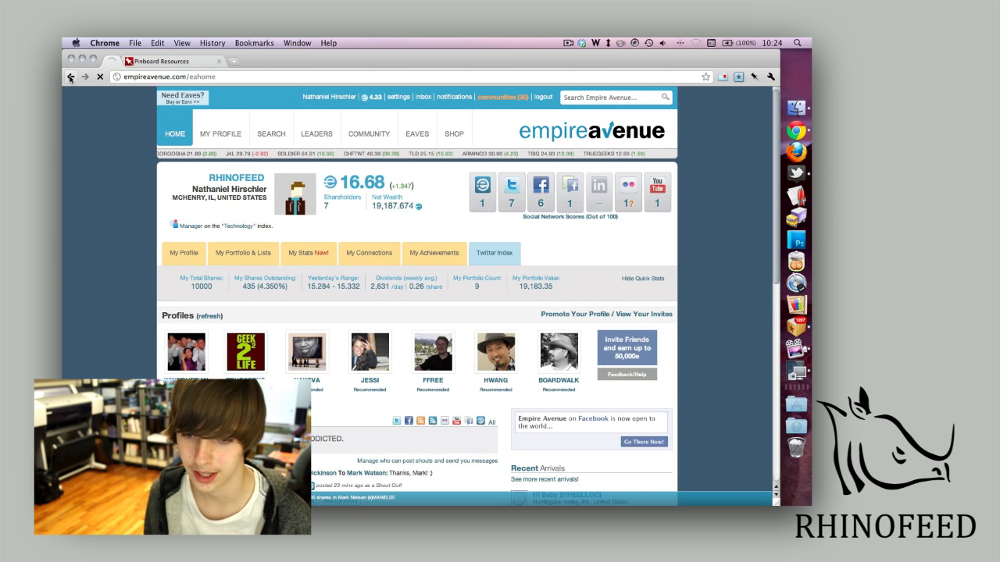
left_click(71, 78)
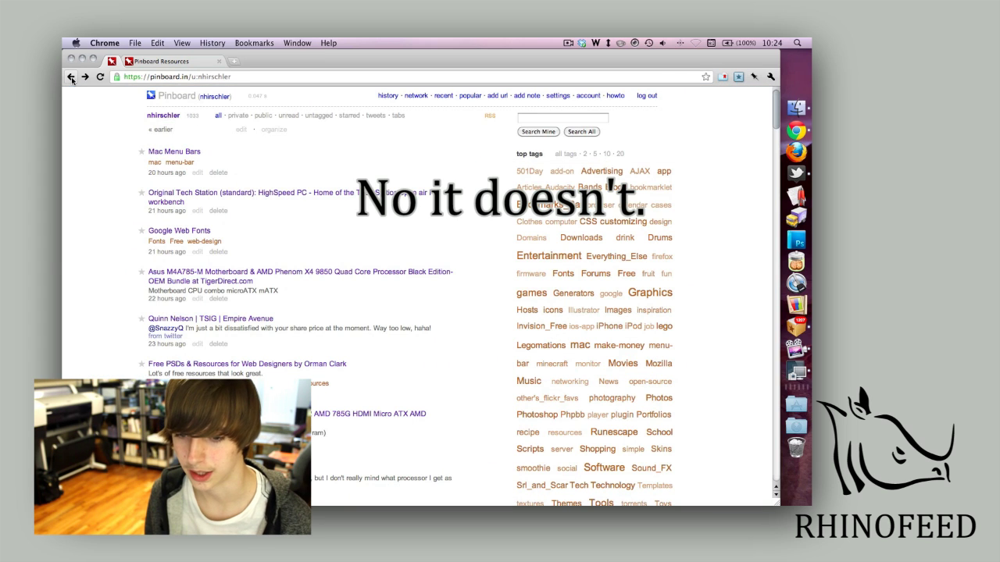
left_click(274, 130)
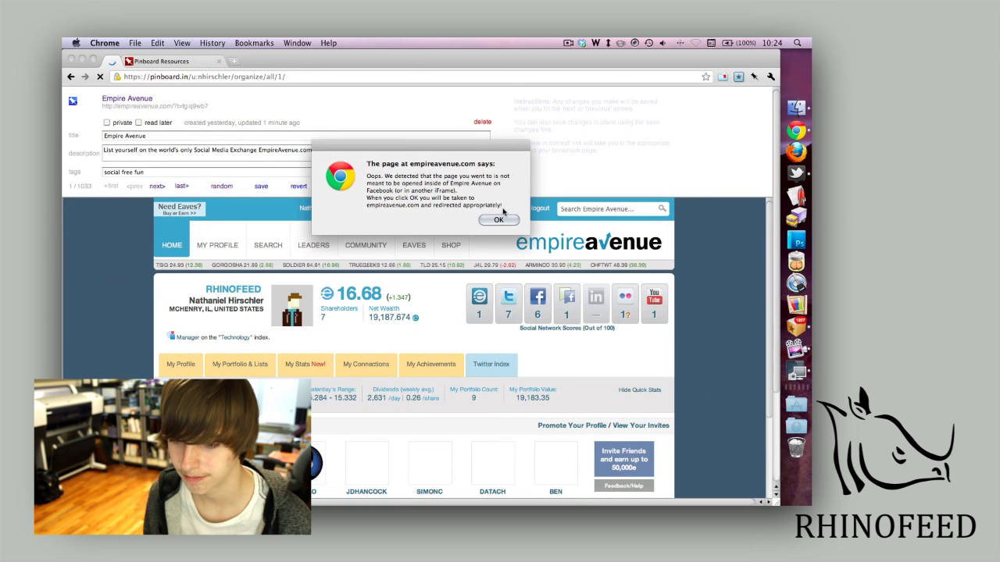
left_click(497, 220)
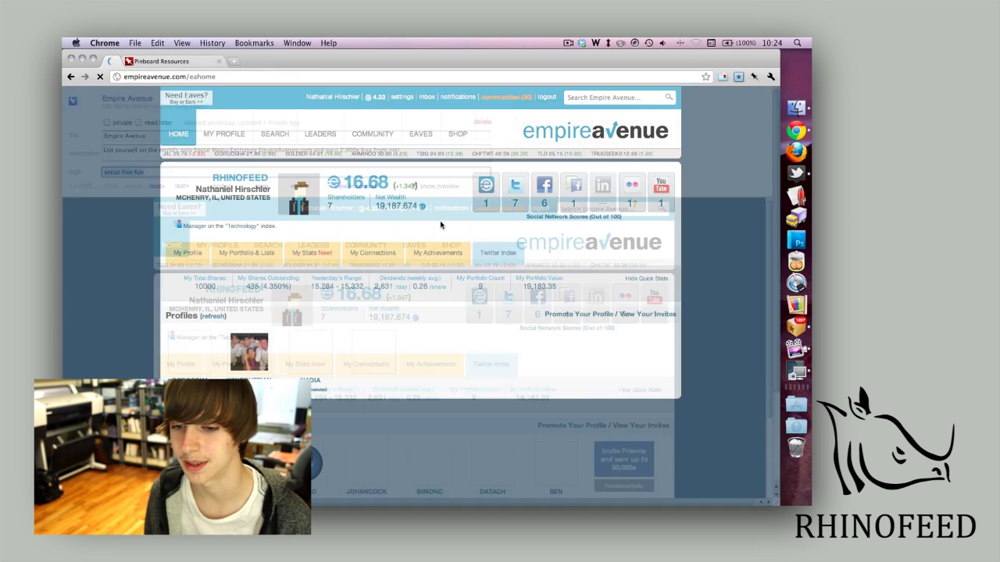
left_click(69, 78)
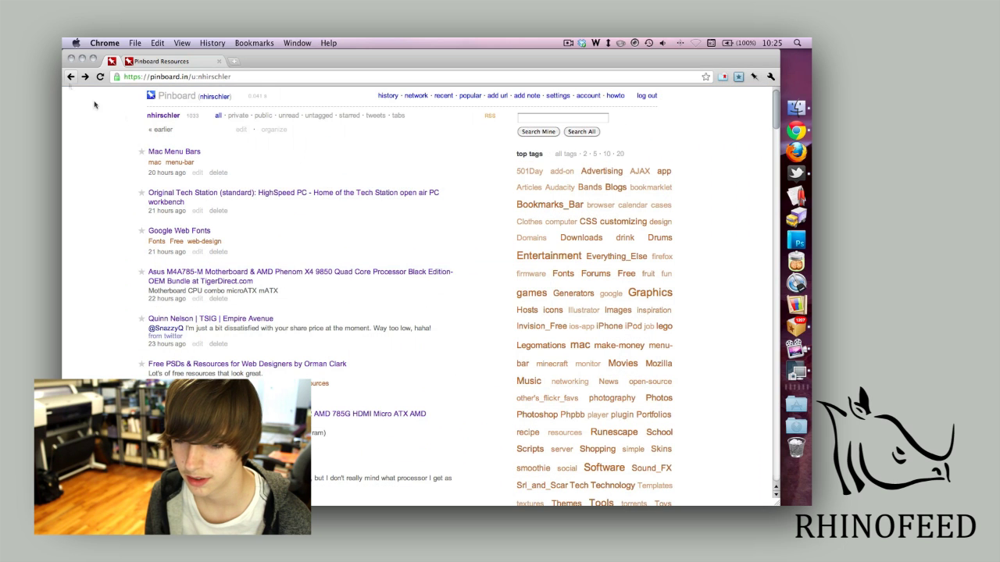
Open the organizer and step through the first bookmarks, returning from the Newegg reviews preview
left_click(274, 130)
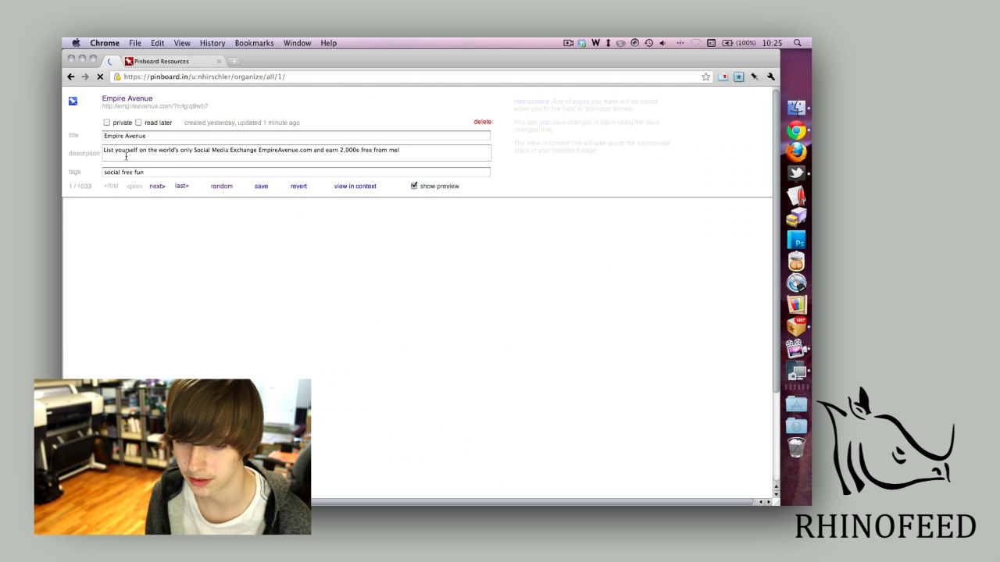
left_click(159, 187)
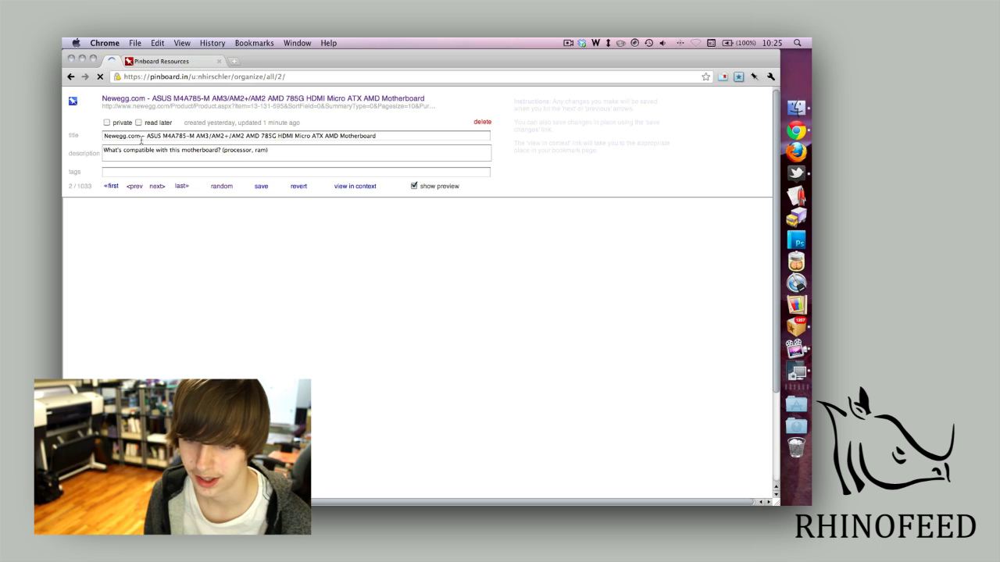
left_click(133, 173)
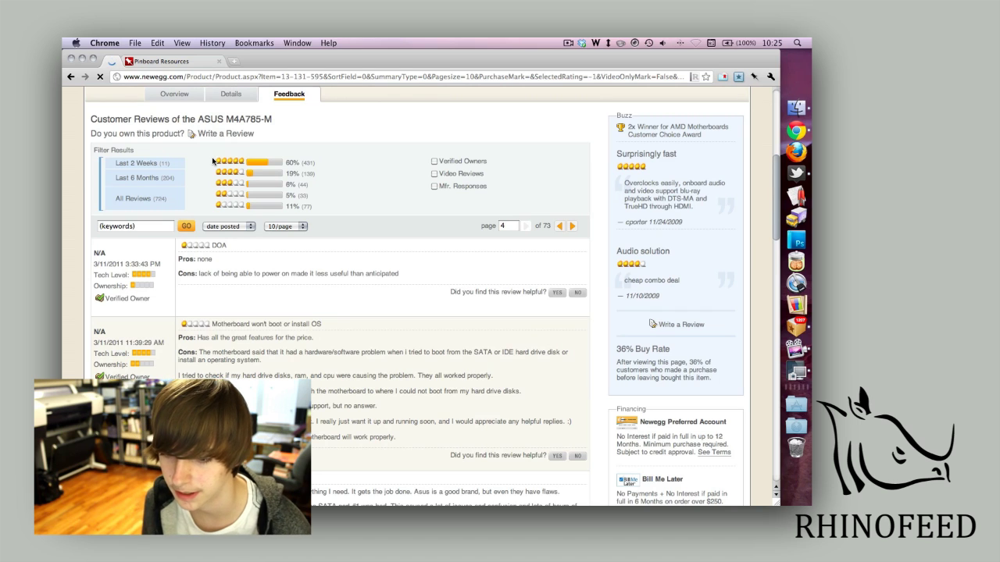
key("BackSpace")
key("BackSpace")
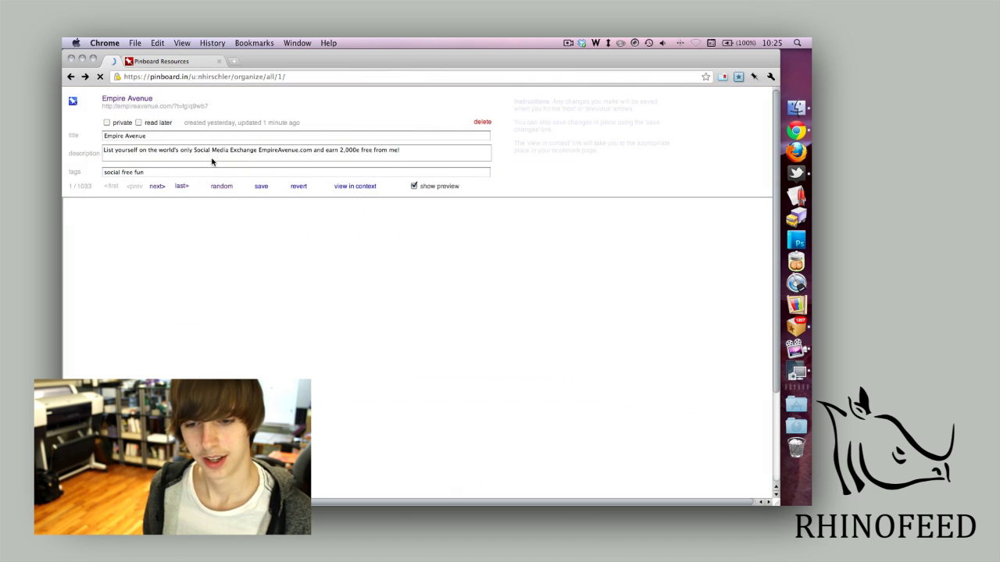
left_click(156, 186)
key("Return")
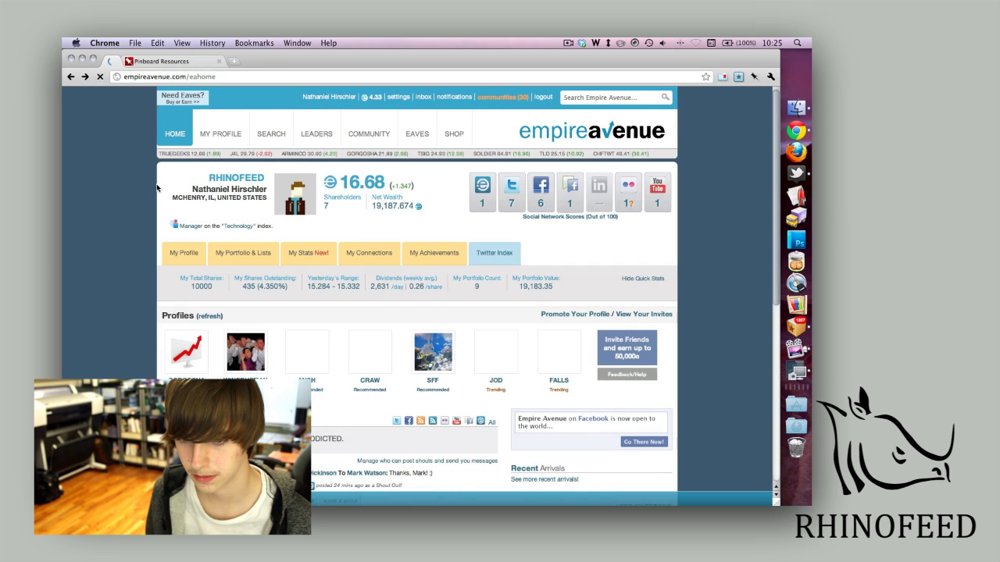
Go back to the bookmark list and reopen the organizer, dismissing the preview's alert
key("super+bracketleft")
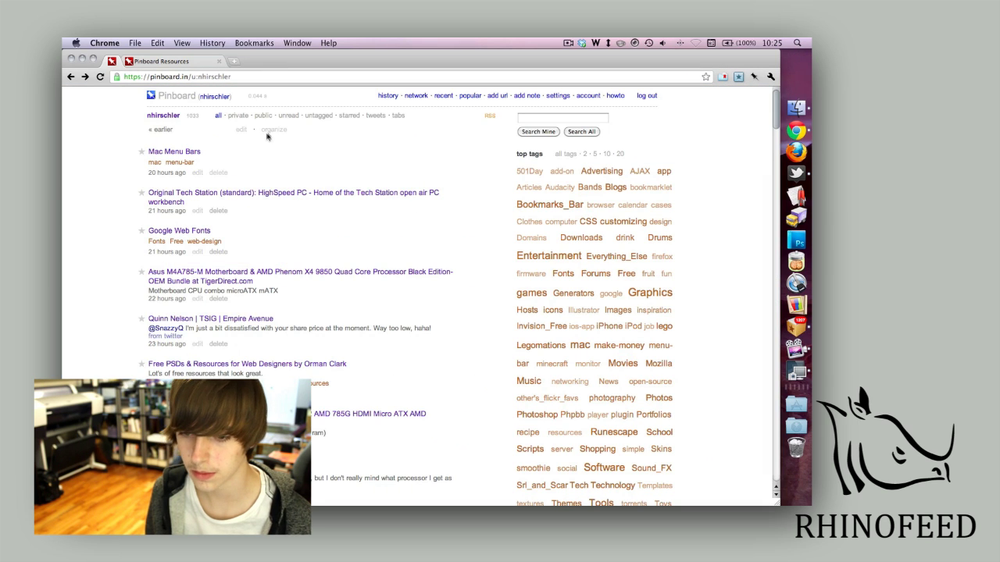
left_click(268, 132)
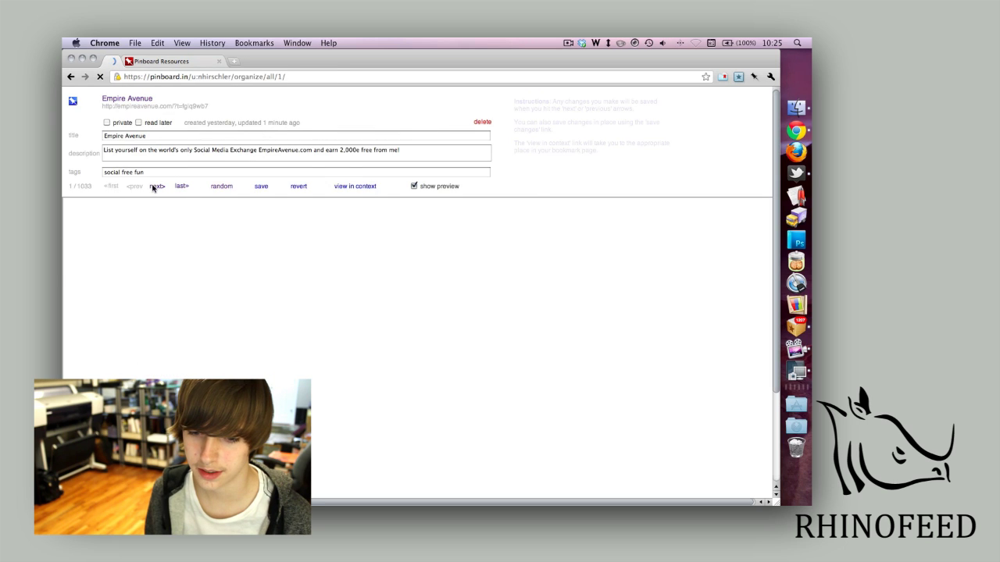
key("Return")
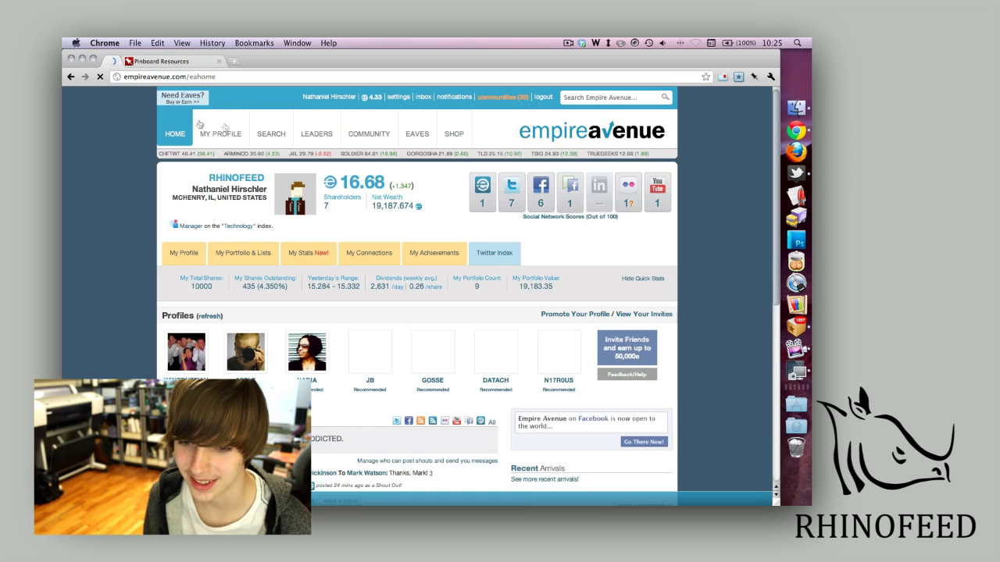
key("super+bracketleft")
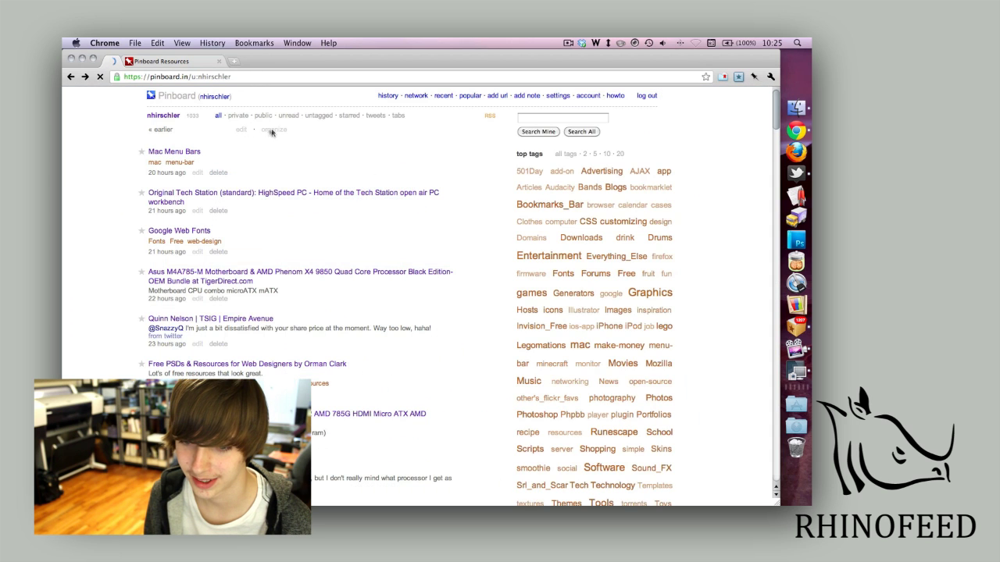
left_click(273, 130)
Edit the organizer address to /organize/all/3/ to jump to bookmark 3
left_click(264, 76)
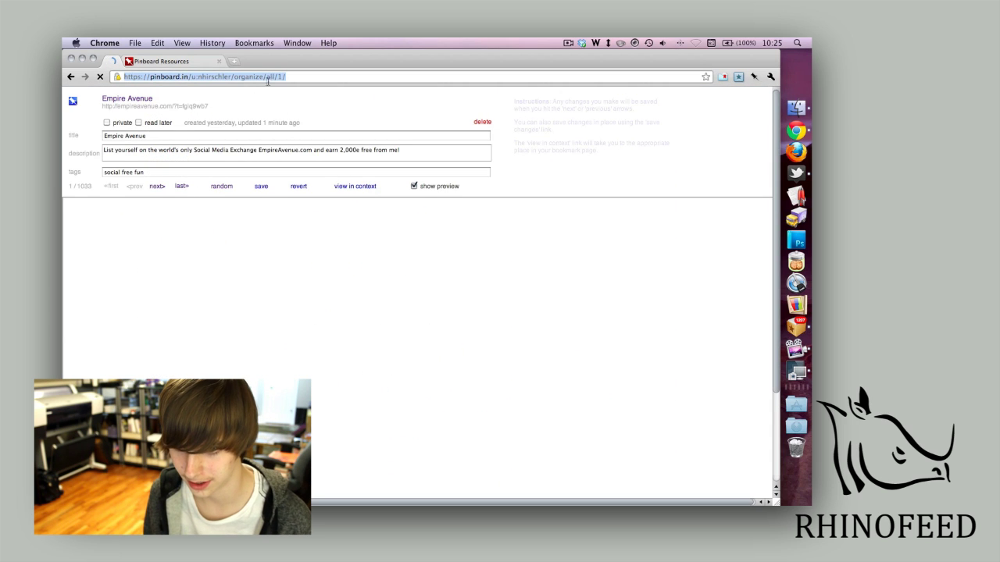
left_click(288, 77)
type("3")
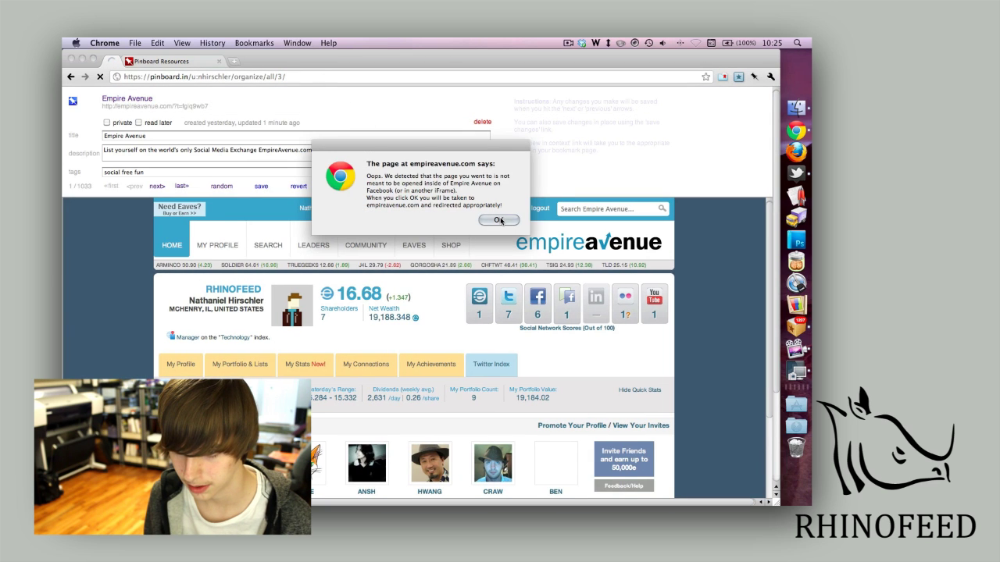
left_click(500, 219)
left_click(297, 76)
left_click(299, 76)
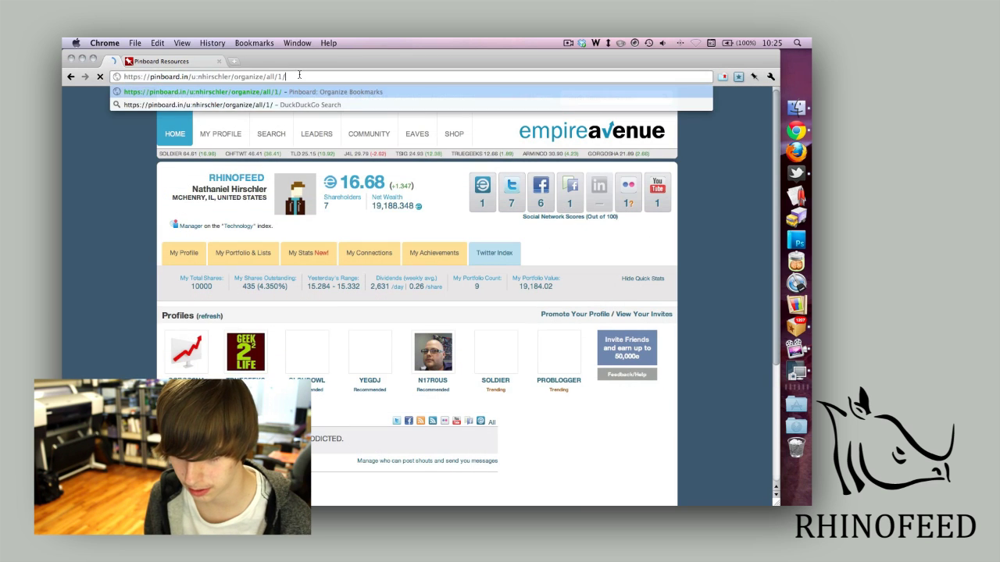
type("3")
key("Return")
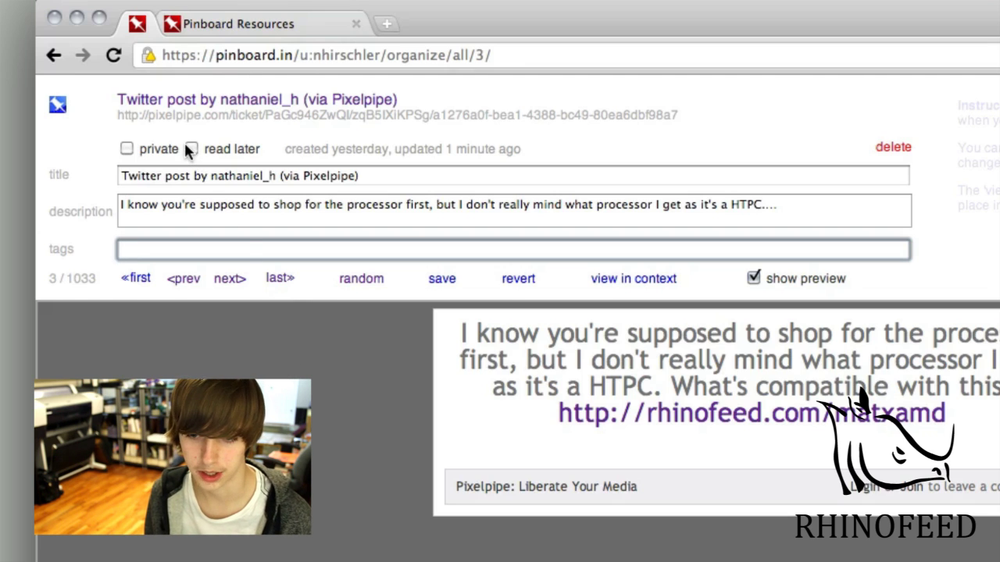
Check bookmark 3's description and title fields, then advance to bookmark 4
left_click(191, 208)
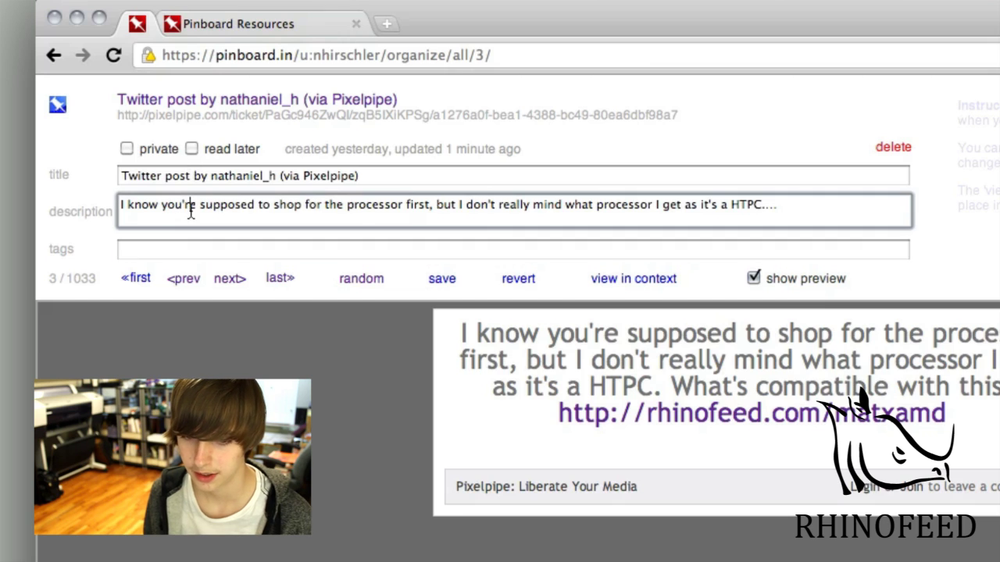
left_click(436, 178)
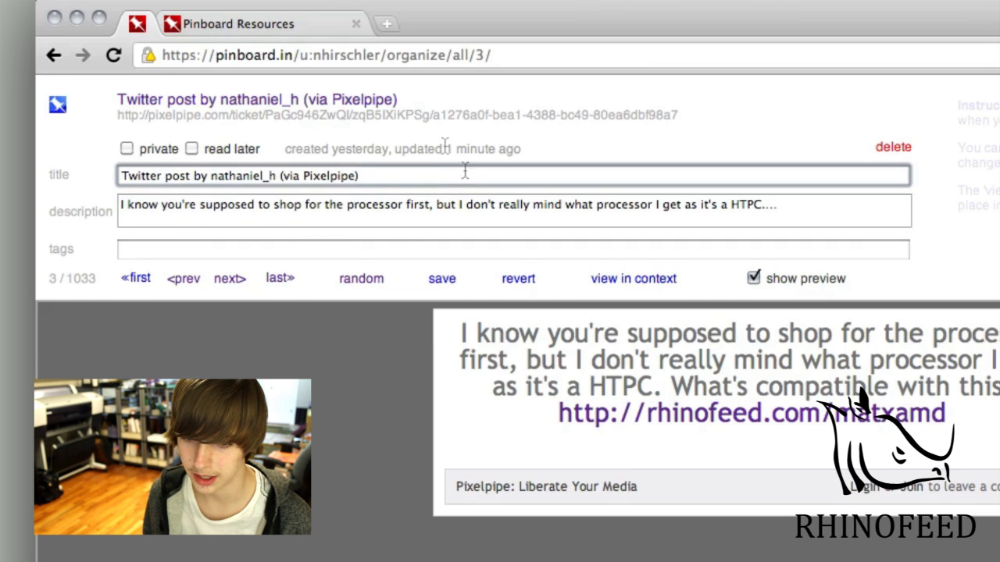
left_click(230, 279)
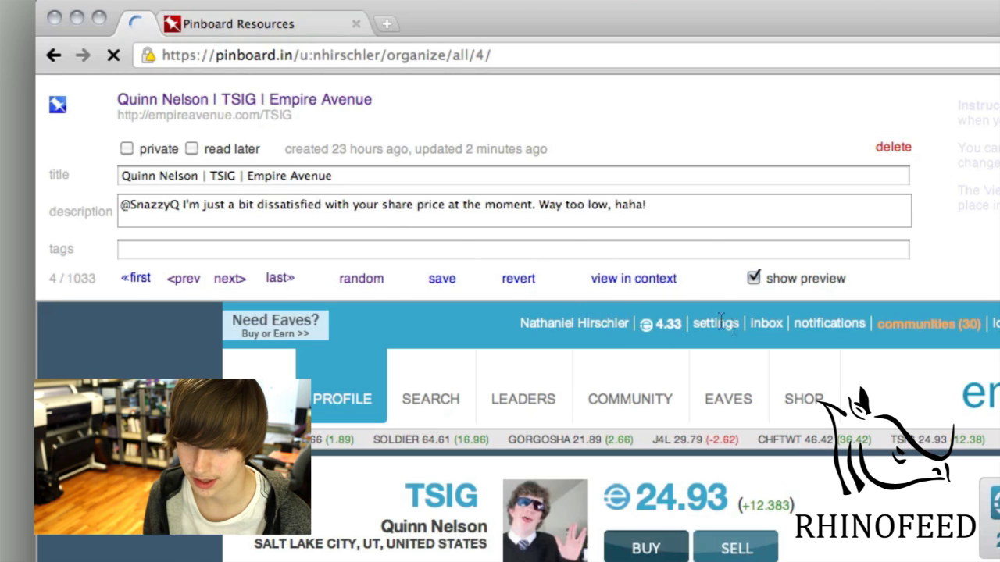
Dismiss the Empire Avenue preview's alert so its page finishes loading
left_click(919, 351)
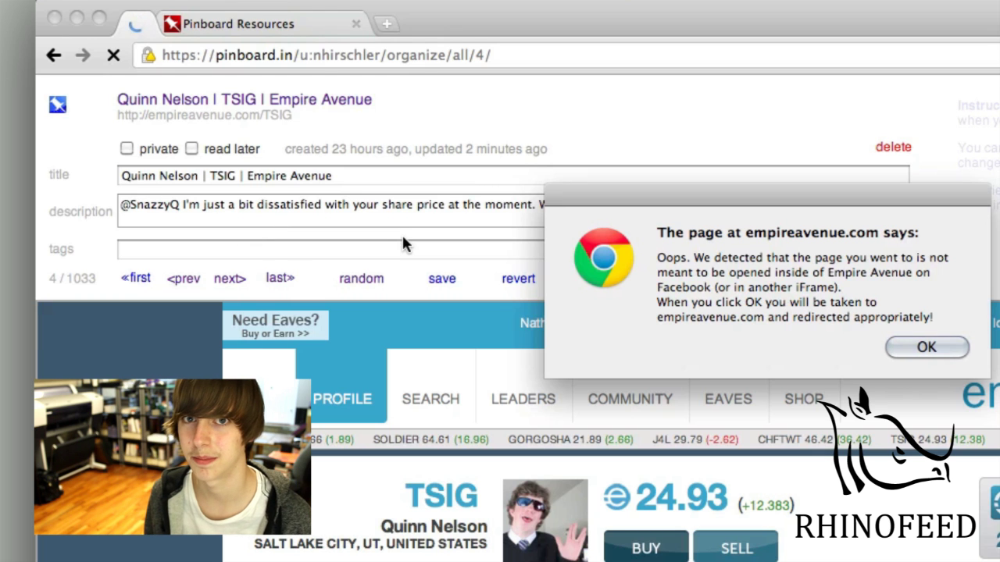
left_click_drag(717, 188, 577, 326)
left_click(785, 486)
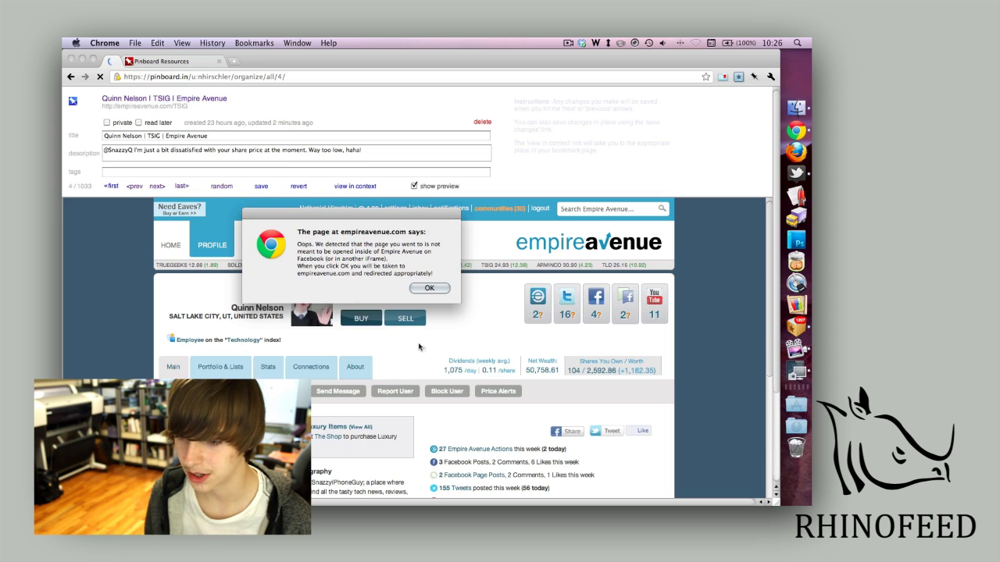
left_click(429, 289)
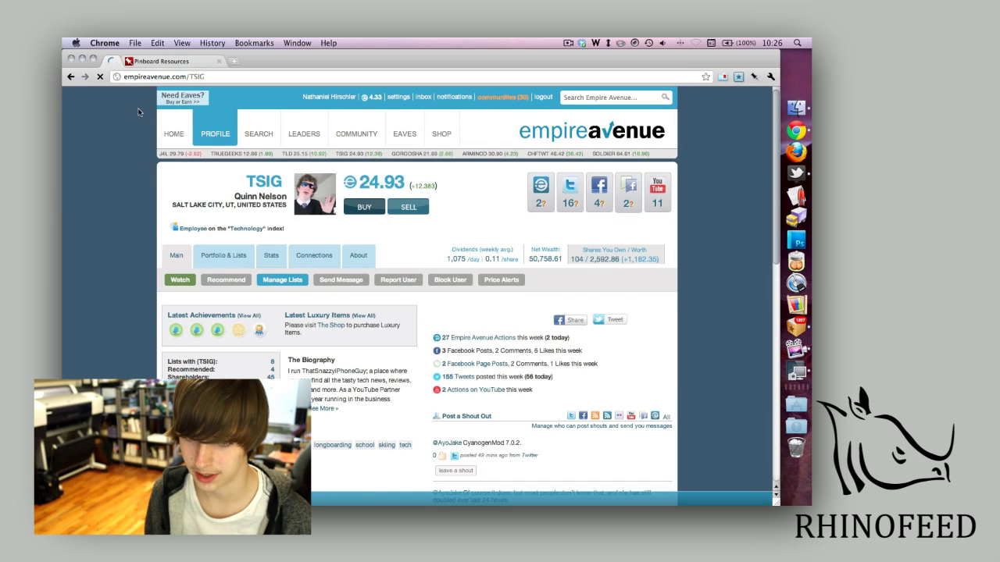
Return to Pinboard by entering pinboard.in in the address bar
left_click(145, 77)
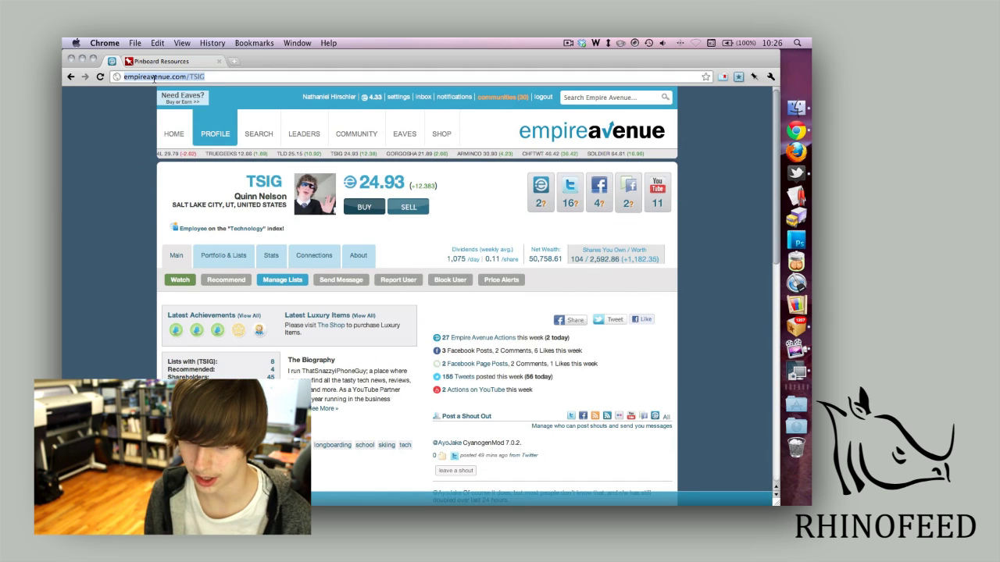
type("pinboard.in")
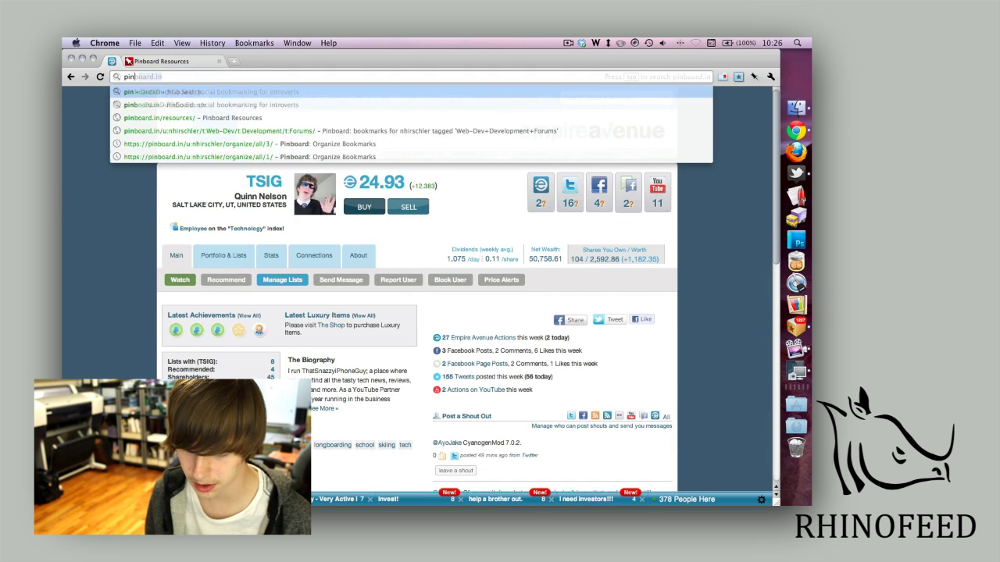
key("Return")
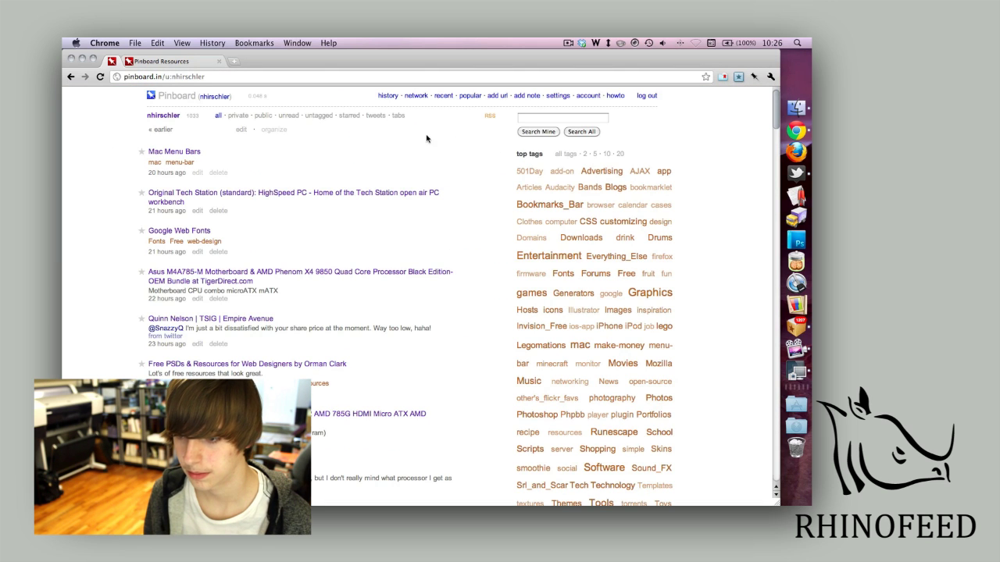
View the history of recently clicked bookmarks
scroll(531, 186, "down", 5)
scroll(500, 172, "up", 5)
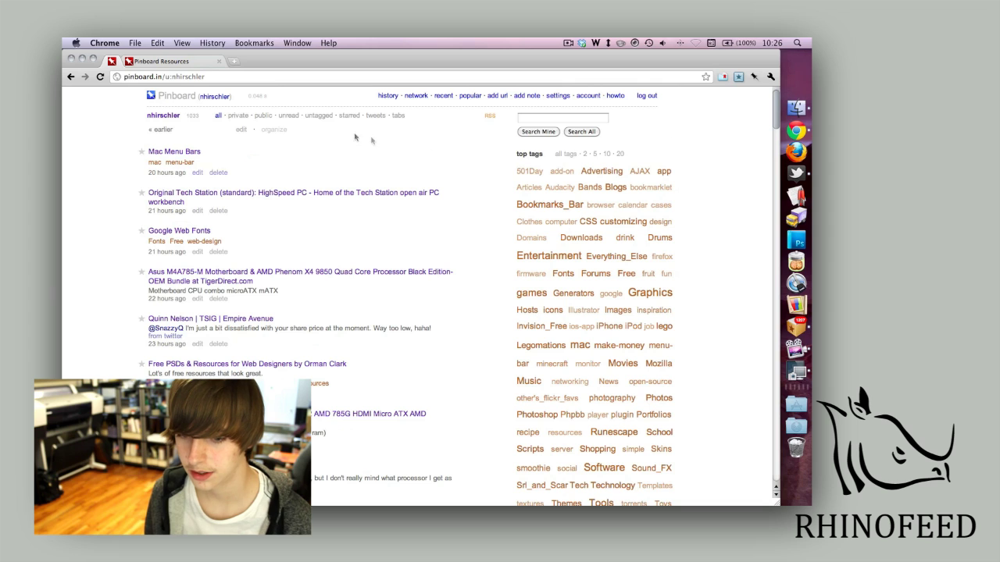
left_click(390, 96)
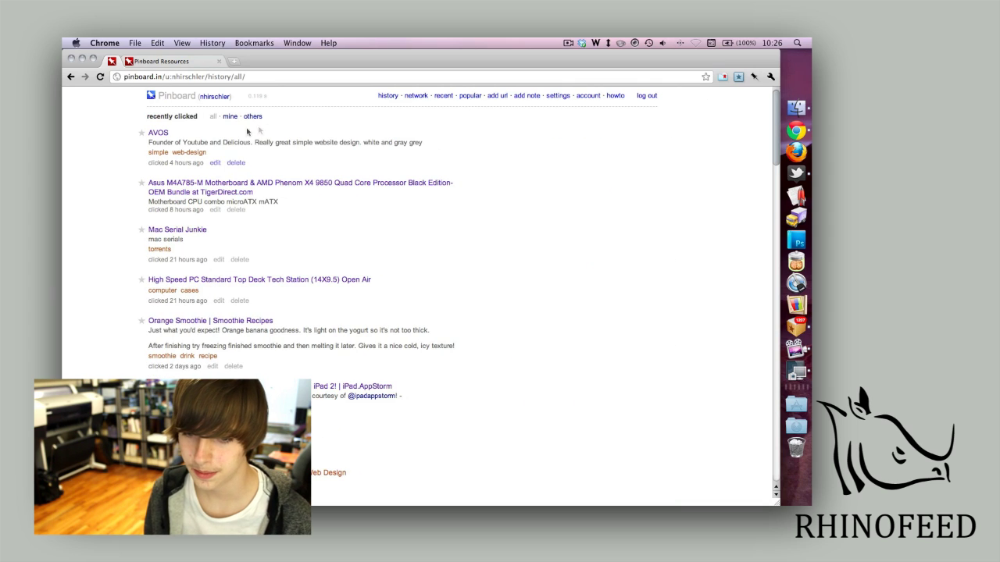
Open the network page of followed users
scroll(181, 149, "down", 3)
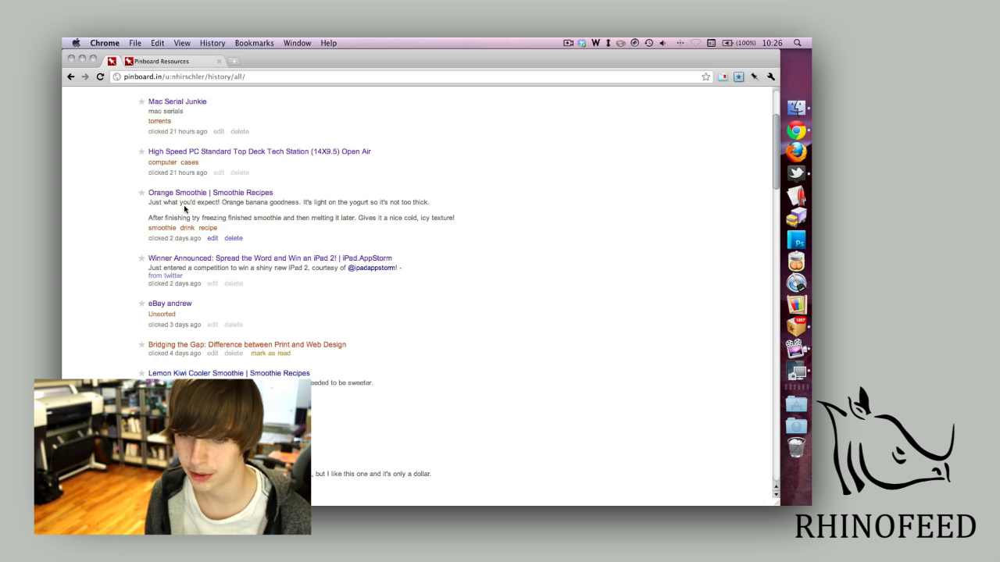
scroll(339, 204, "up", 3)
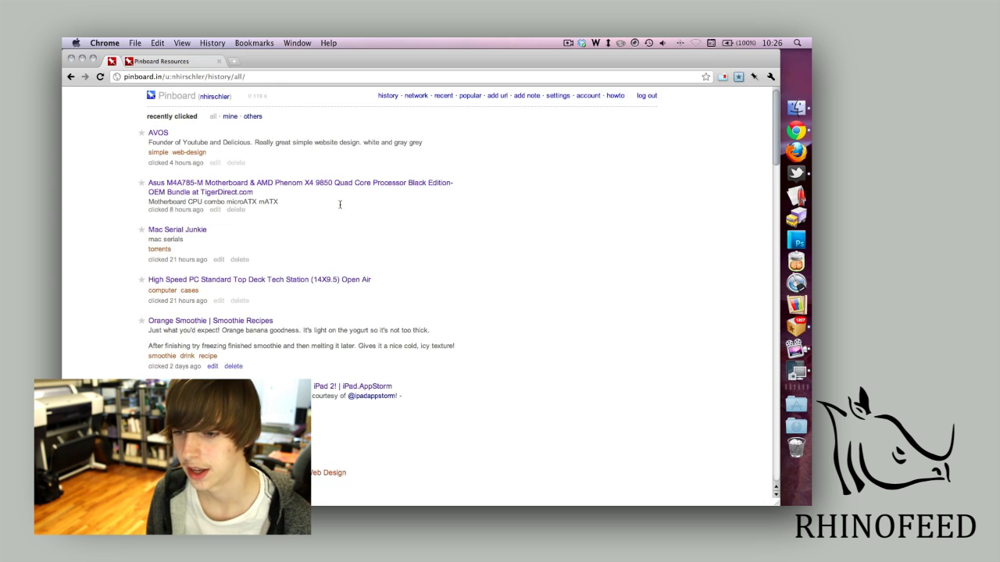
left_click(415, 96)
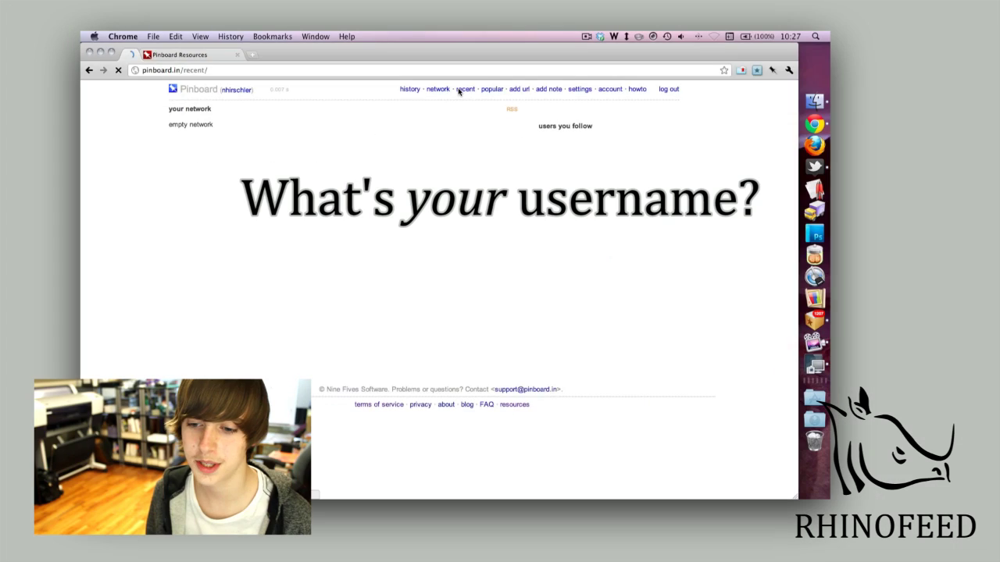
Open everyone's recent bookmarks and enter 'web design' in the search box
left_click(444, 96)
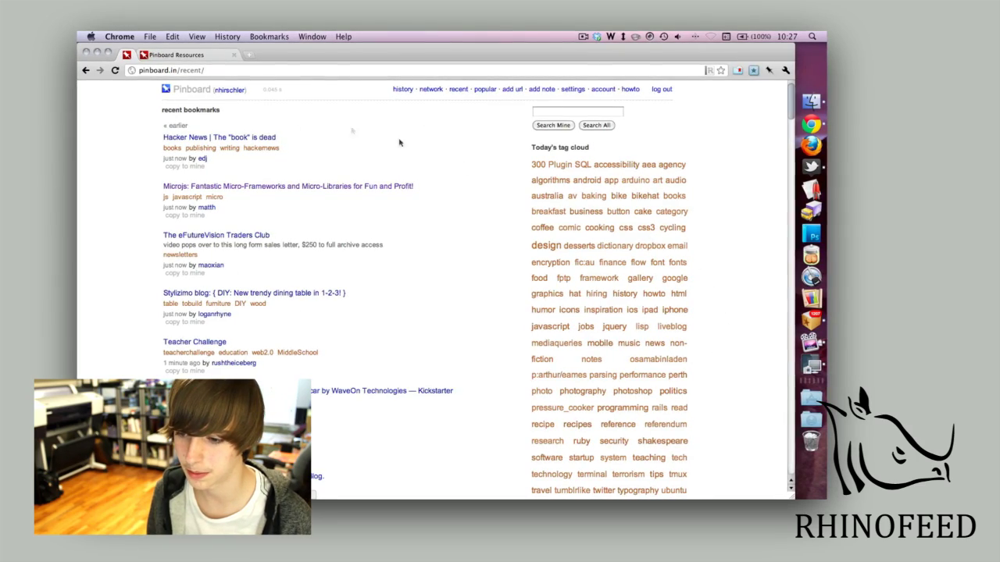
scroll(587, 244, "down", 5)
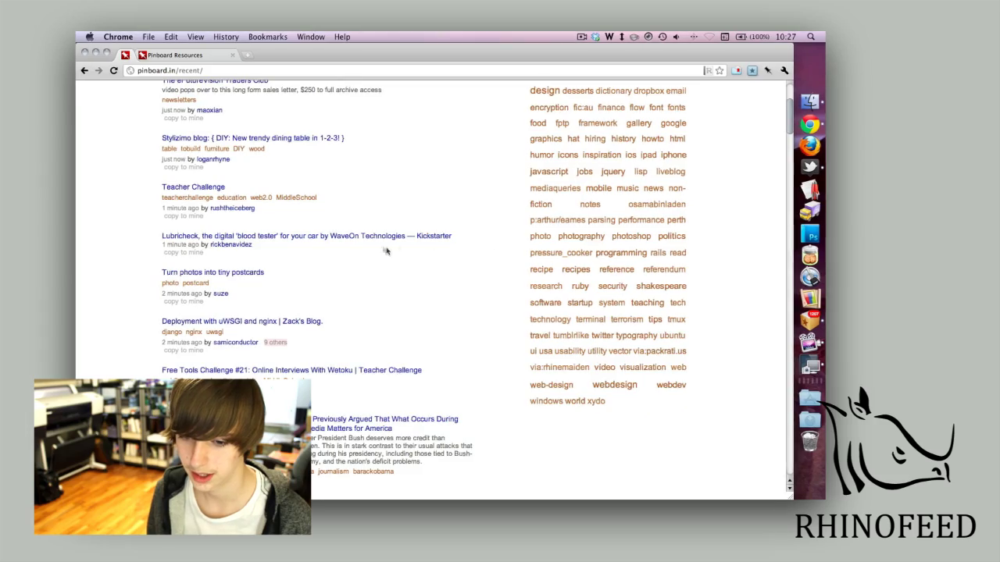
scroll(383, 248, "up", 5)
left_click(544, 113)
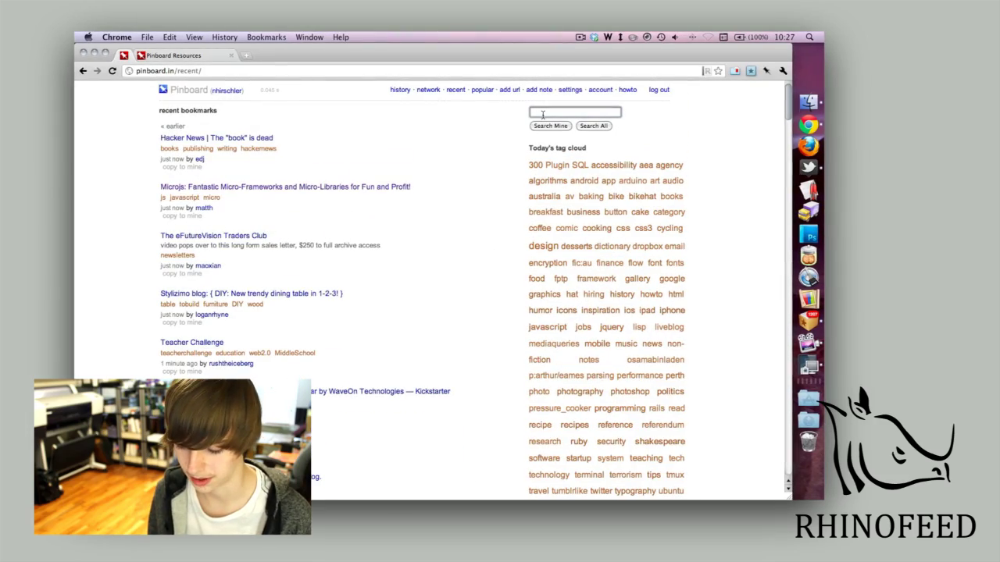
type("web d")
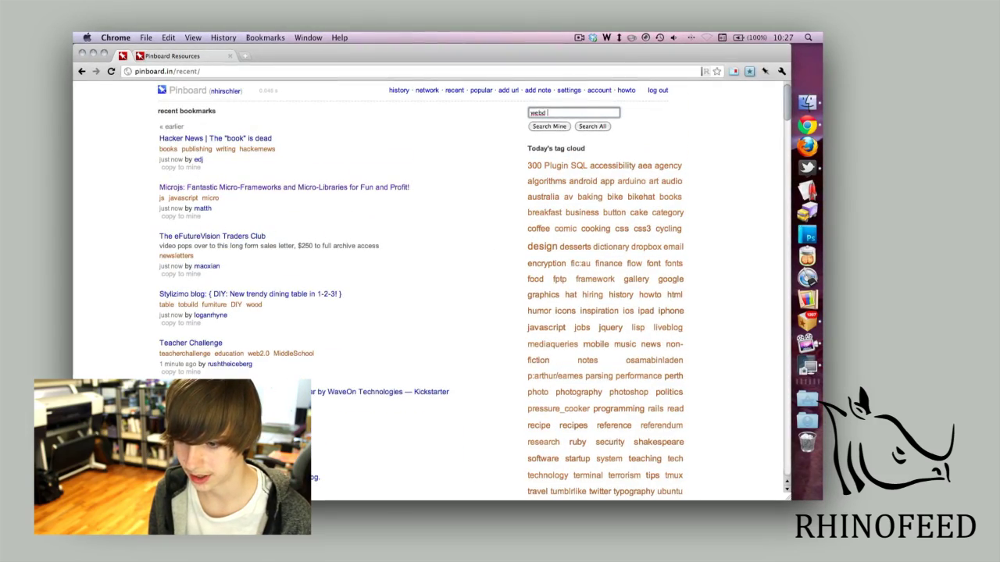
type("esign")
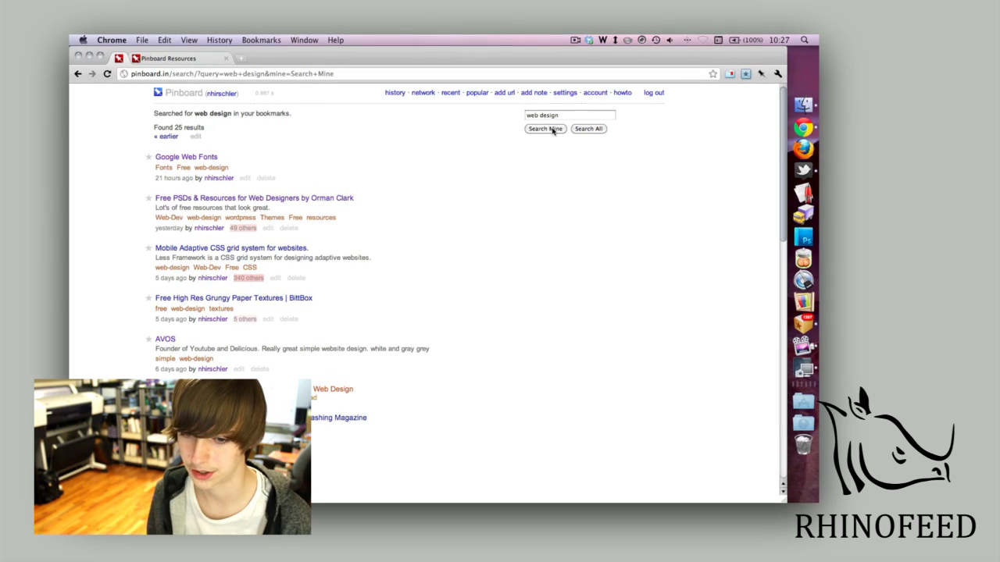
Search everyone's bookmarks for 'web design' from the recent page
left_click(75, 74)
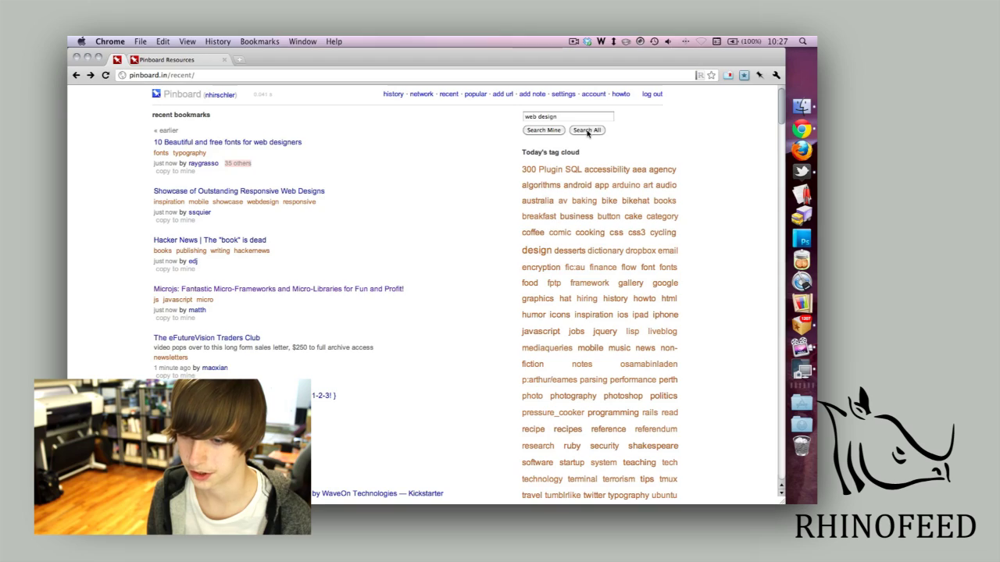
left_click(587, 131)
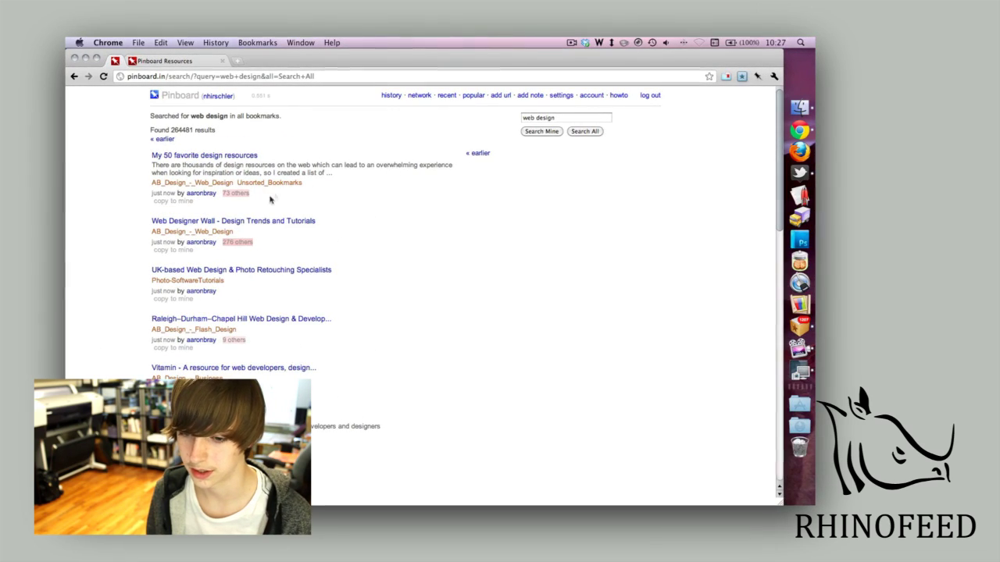
scroll(269, 200, "down", 3)
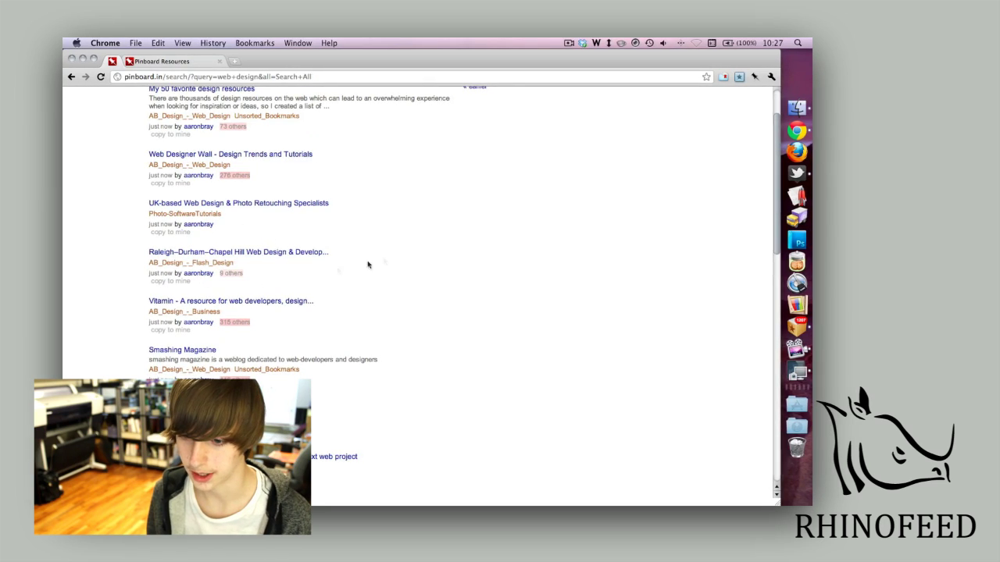
scroll(383, 262, "up", 3)
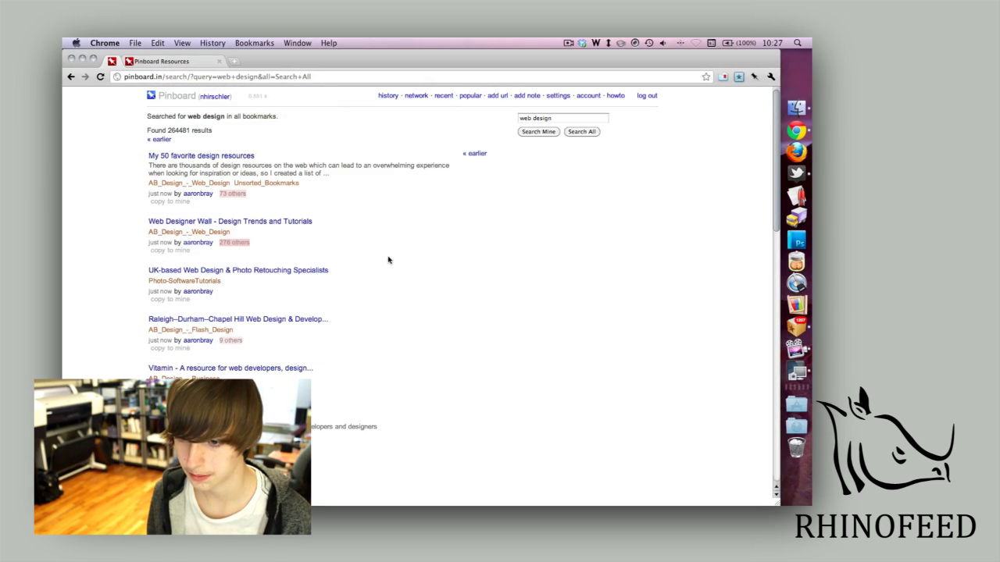
Browse popular bookmarks, list the apple-tagged bookmarks, then open the save-note form
left_click(466, 96)
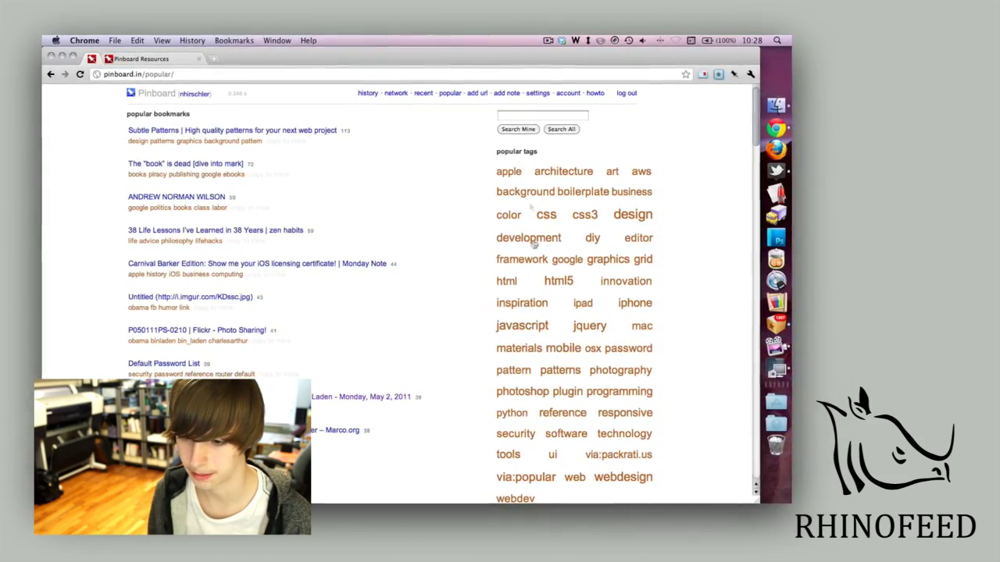
left_click(509, 173)
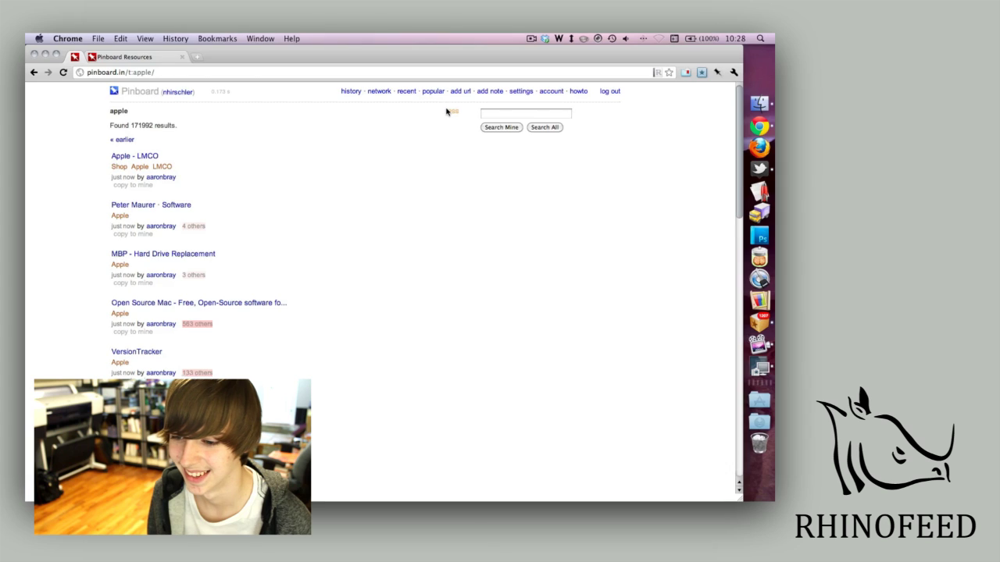
left_click(459, 92)
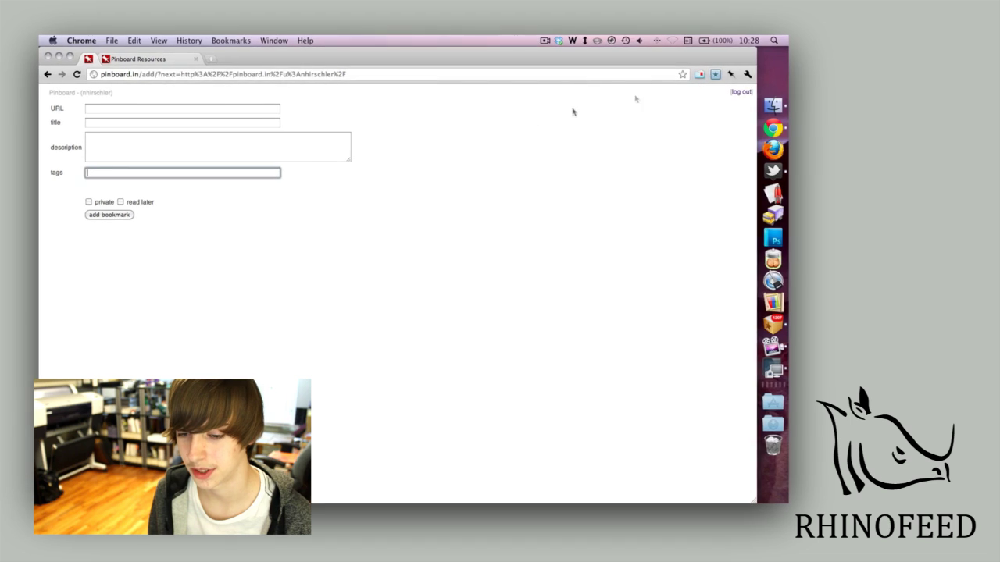
key("super+bracketleft")
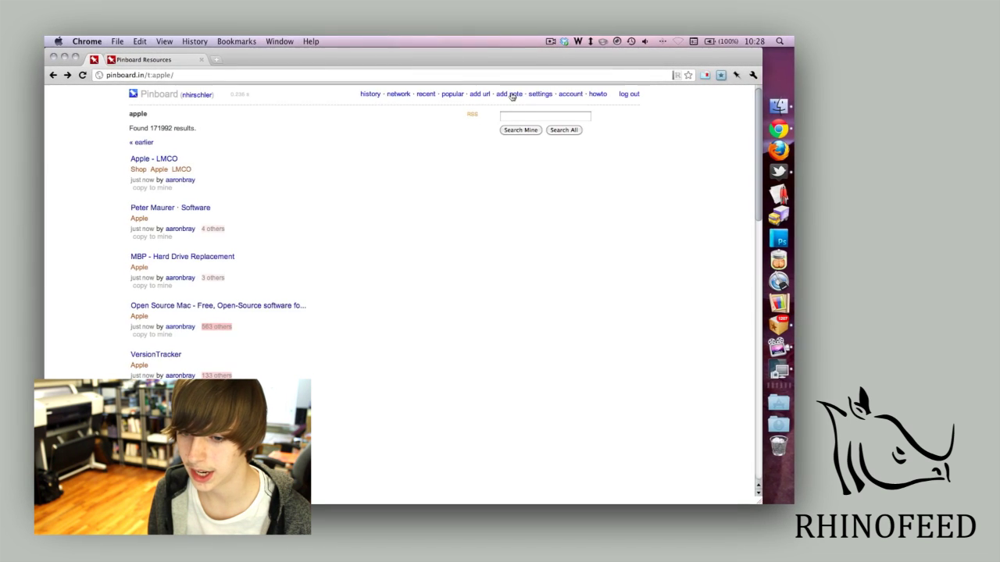
left_click(512, 96)
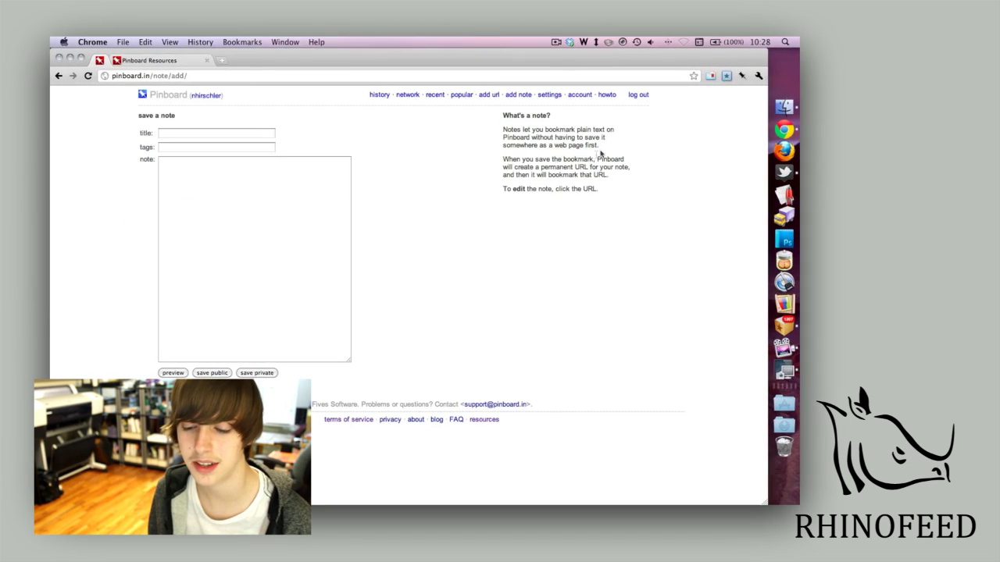
Save a private note 'Cacti are cool.', tagged Rhinofeed, reading 'This is an interesting note.'
left_click(233, 136)
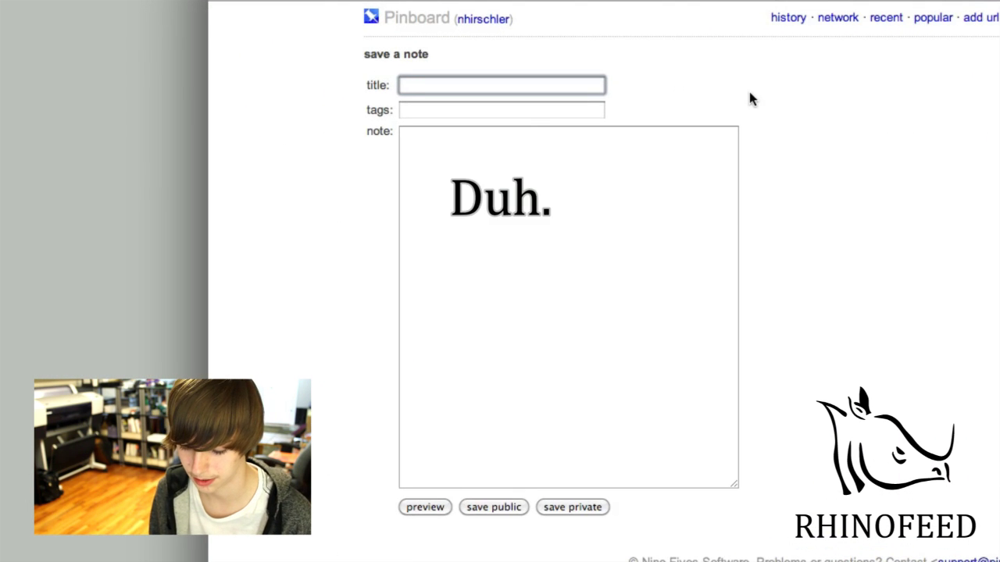
type("Cact")
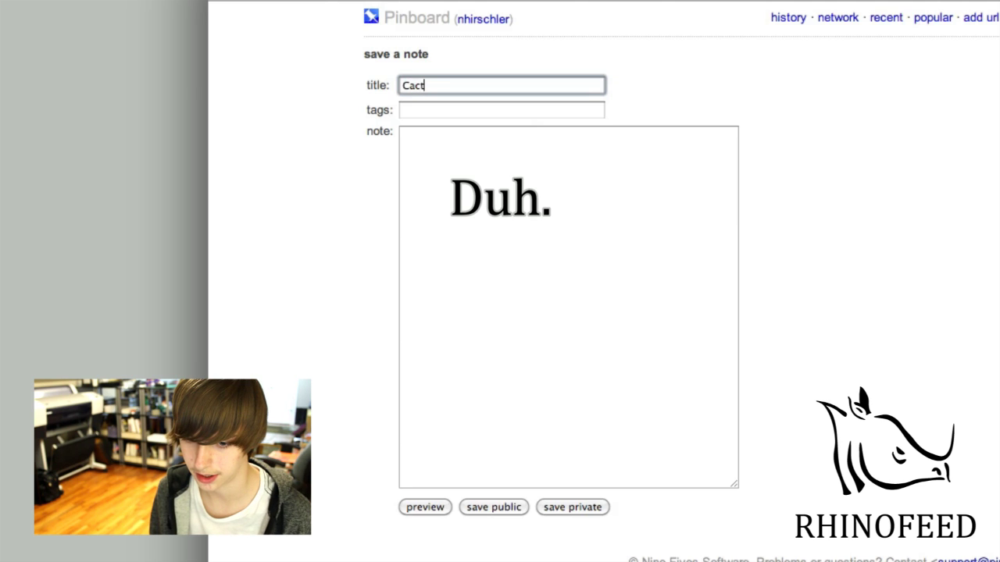
type("i are cool.")
key("Tab")
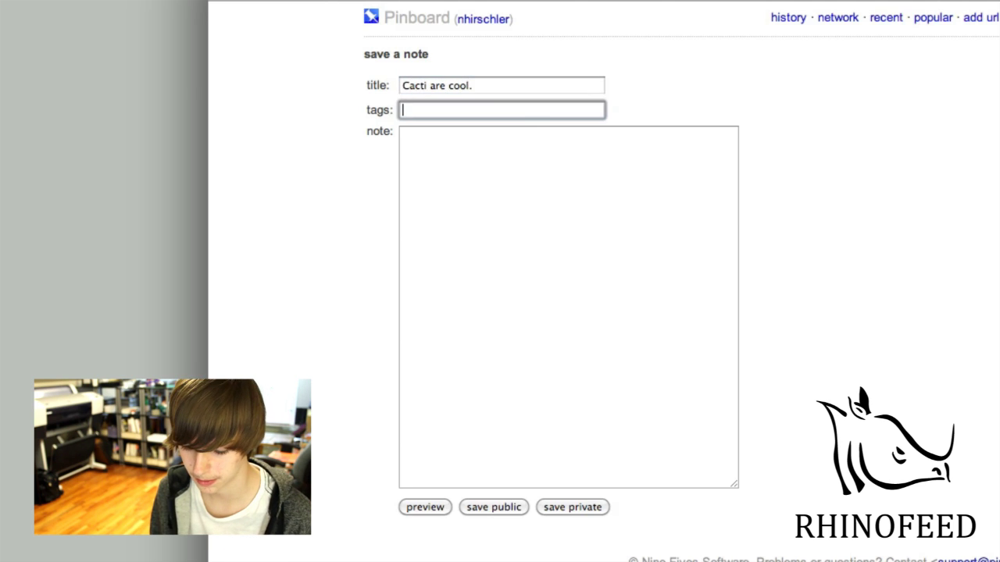
type("Rhinofeed")
key("Tab")
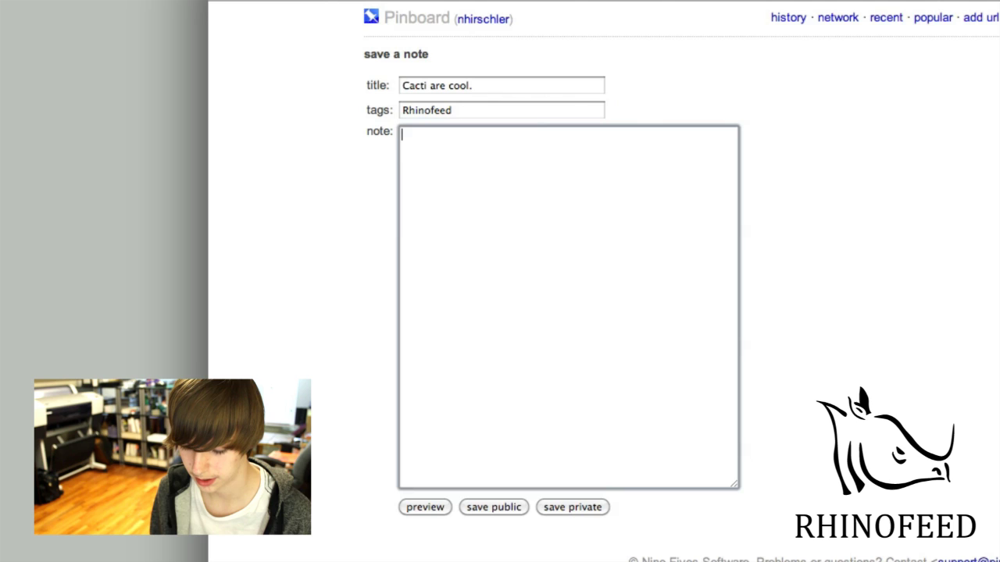
type("This is an in")
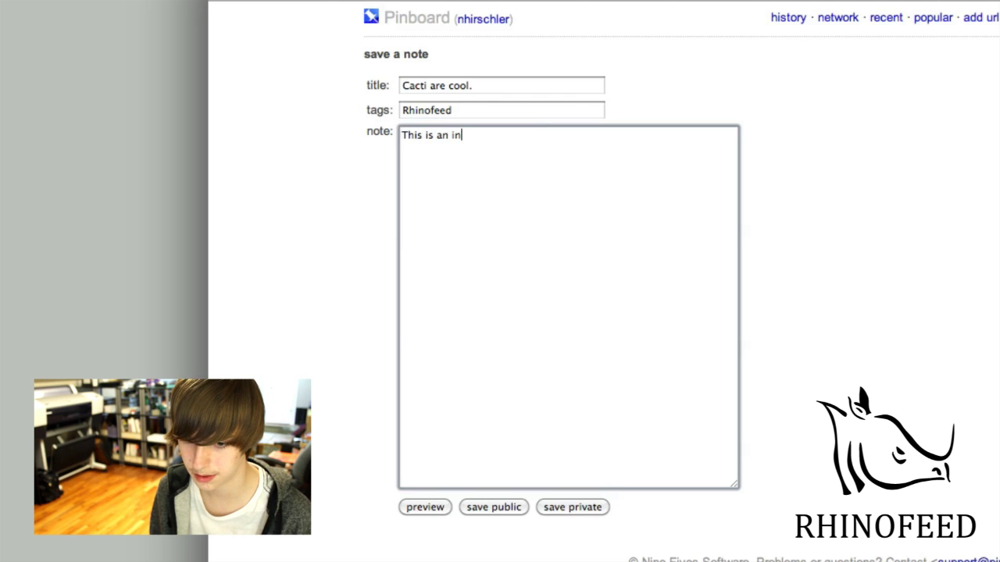
type("teresting note.")
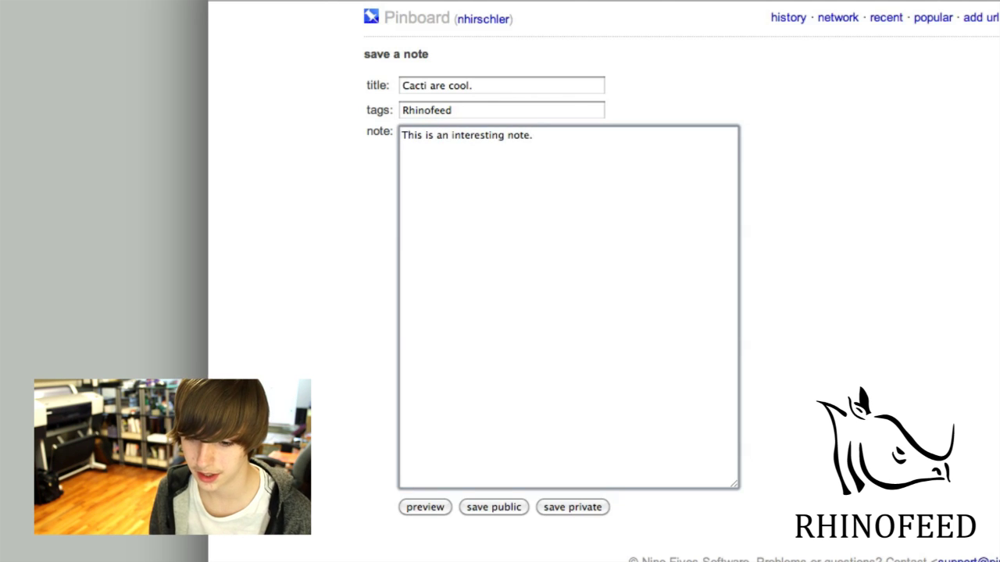
left_click(563, 510)
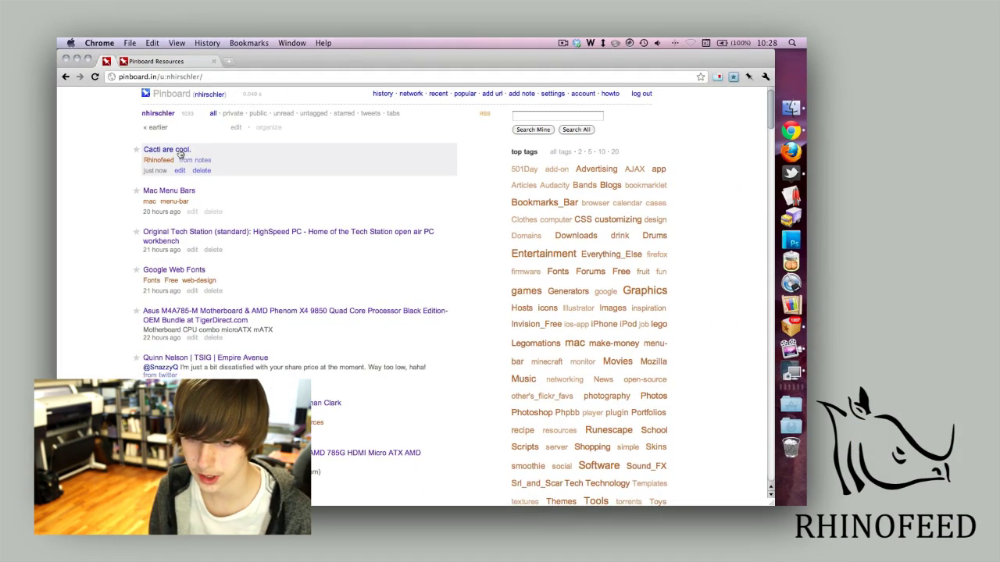
Edit the 'Cacti are cool.' note to be private with tag .Rhinofeed and save it
left_click(335, 126)
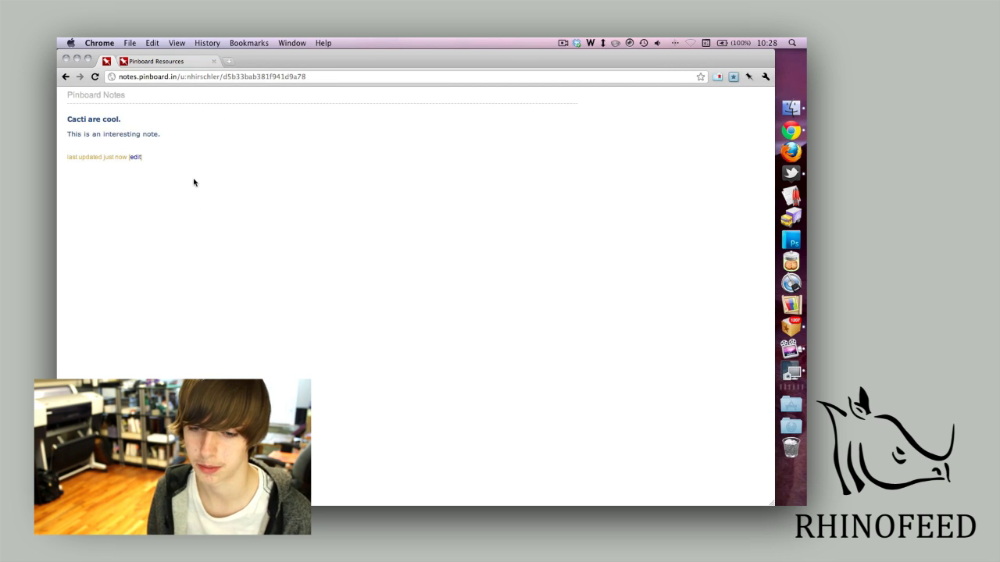
key("super+bracketleft")
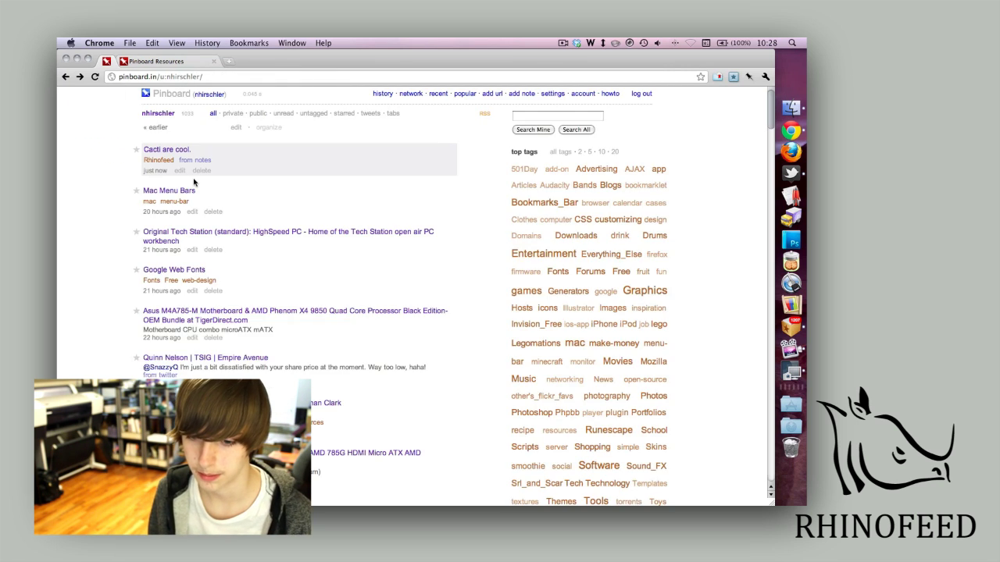
left_click(179, 170)
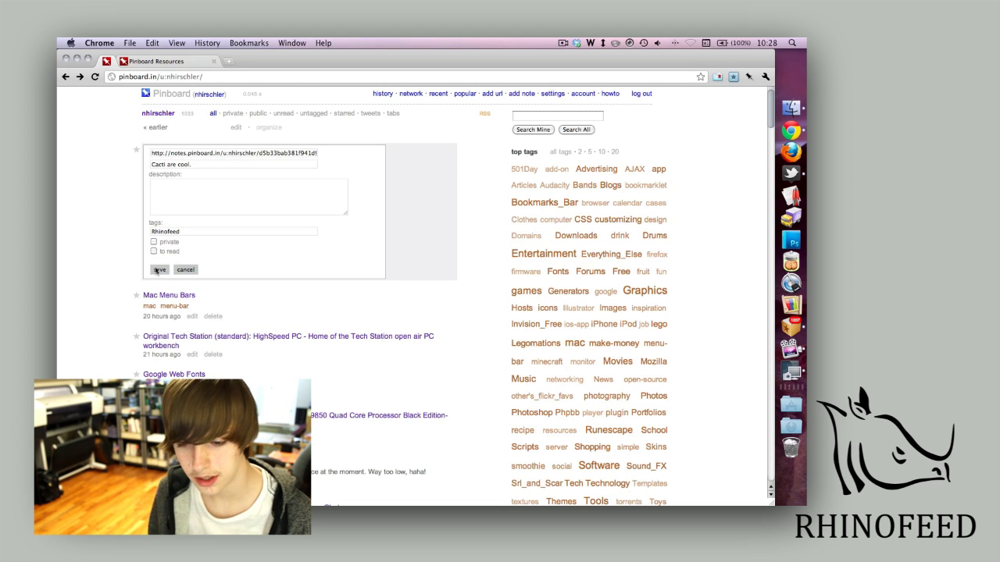
left_click(154, 240)
left_click(212, 231)
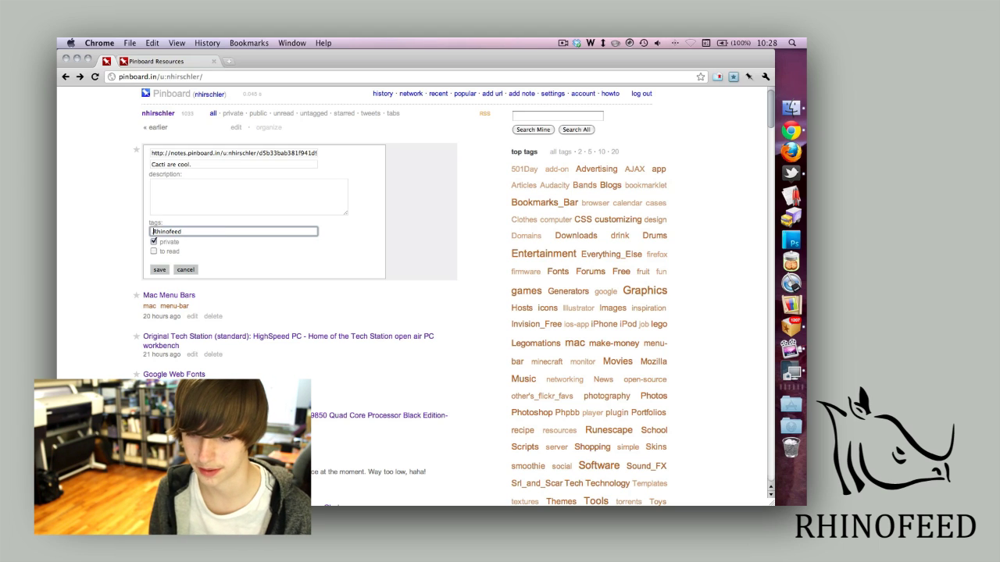
left_click(160, 271)
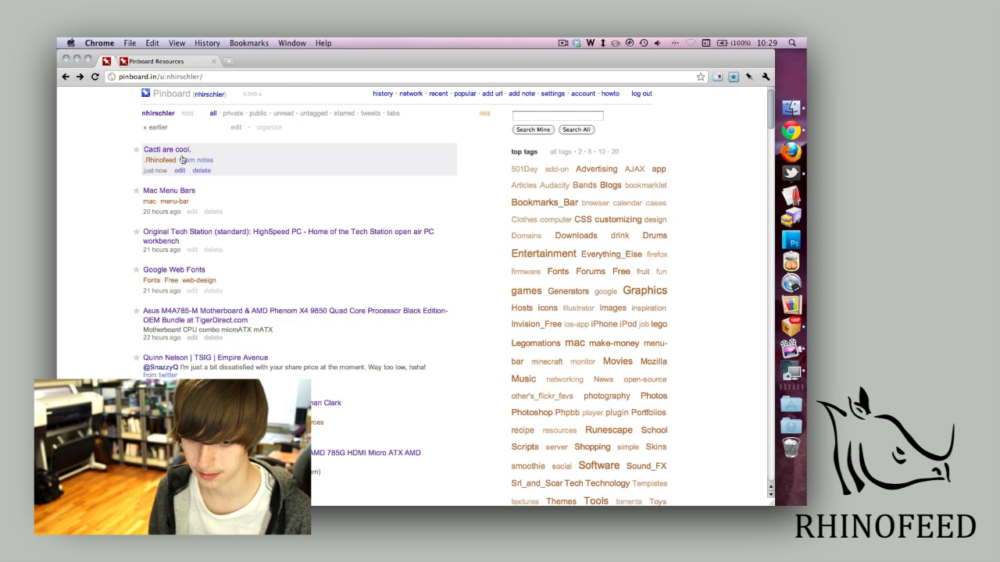
left_click(766, 77)
In an incognito window, load rhinofeed.com and open its public Pinboard page
left_click(723, 112)
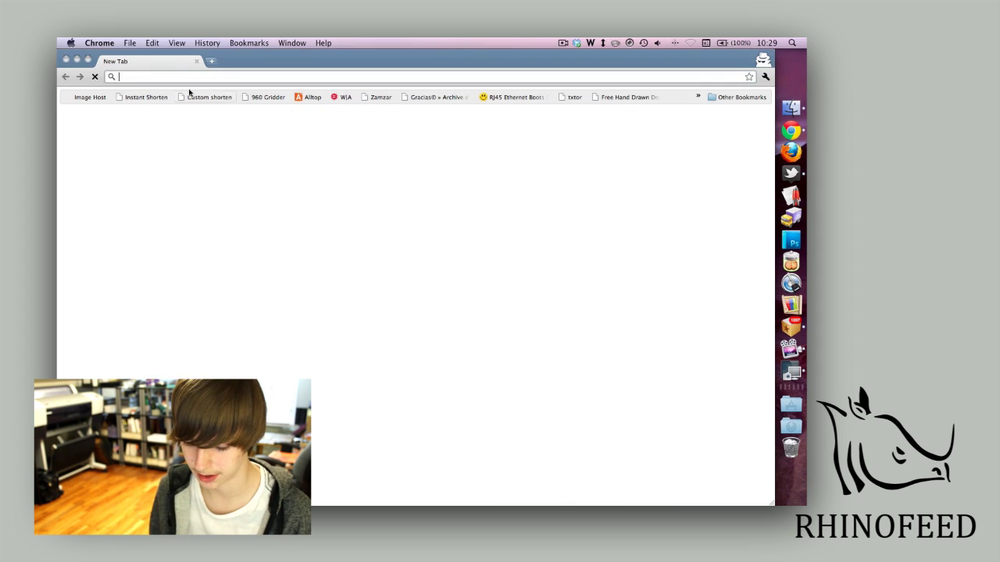
type("rhinofeed.com")
key("Return")
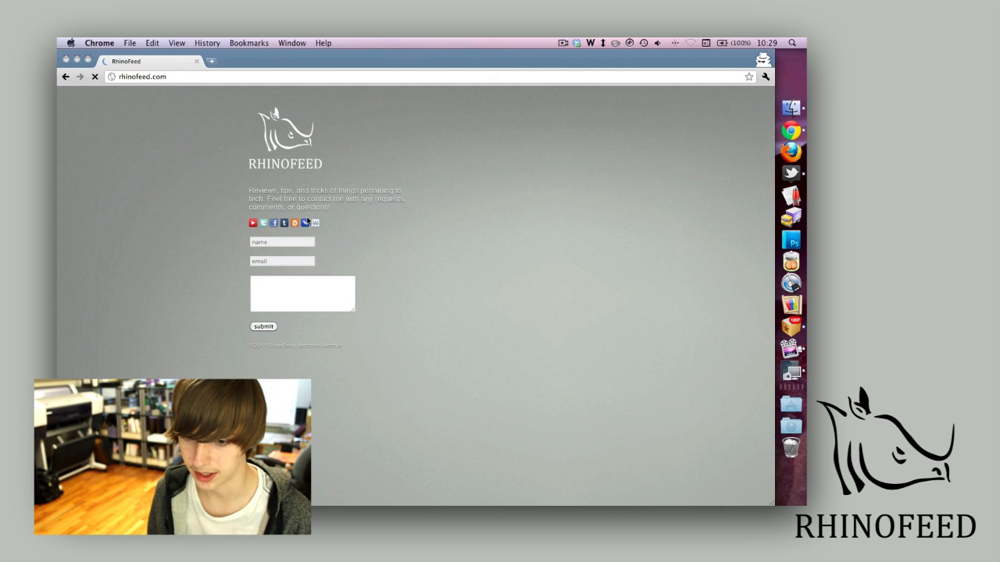
left_click(305, 223)
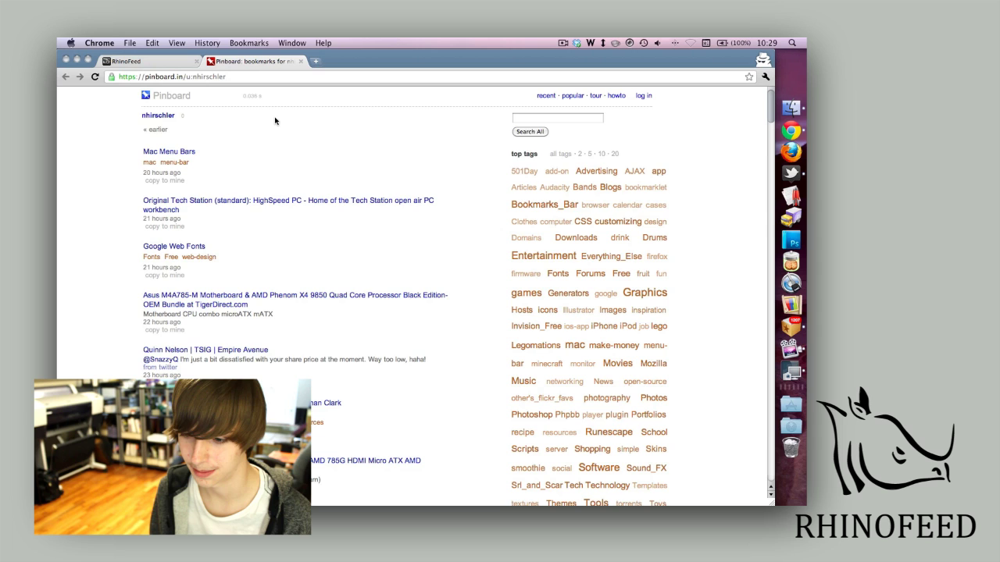
Show all tags and search the page for 'rhinofeed' to confirm the private tag is hidden
scroll(576, 215, "down", 3)
scroll(578, 195, "up", 3)
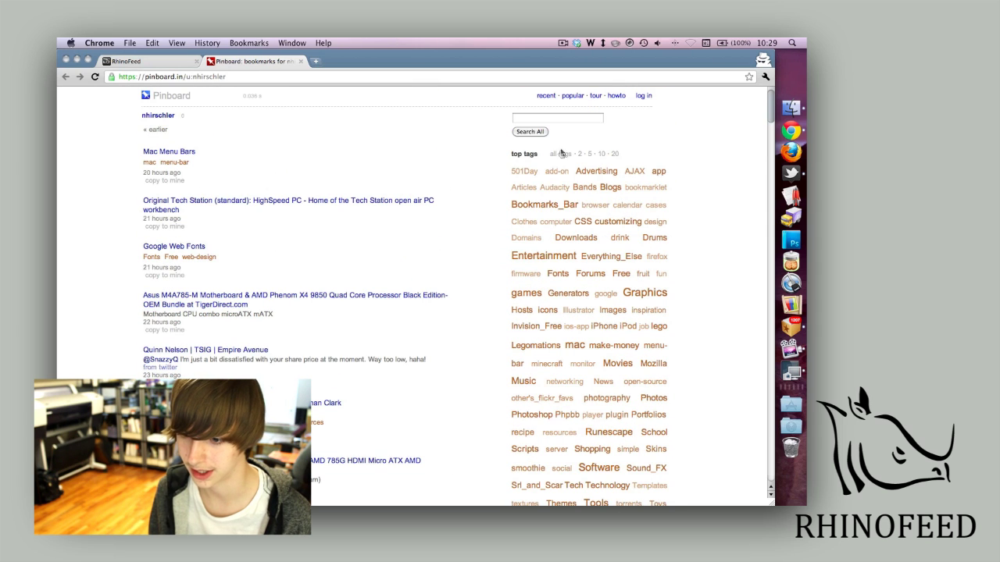
left_click(560, 154)
key("super+f")
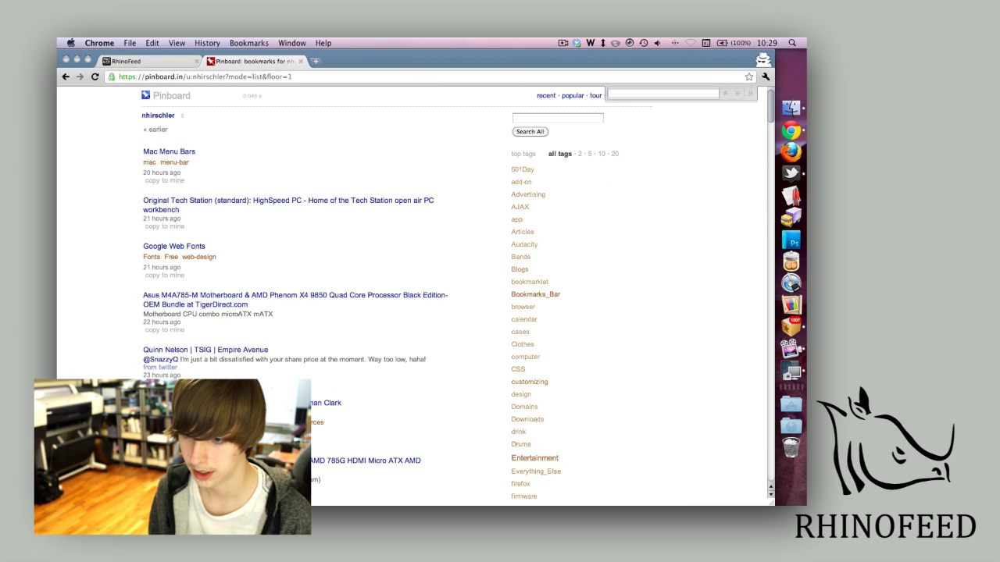
type("rhinofeed")
key("Return")
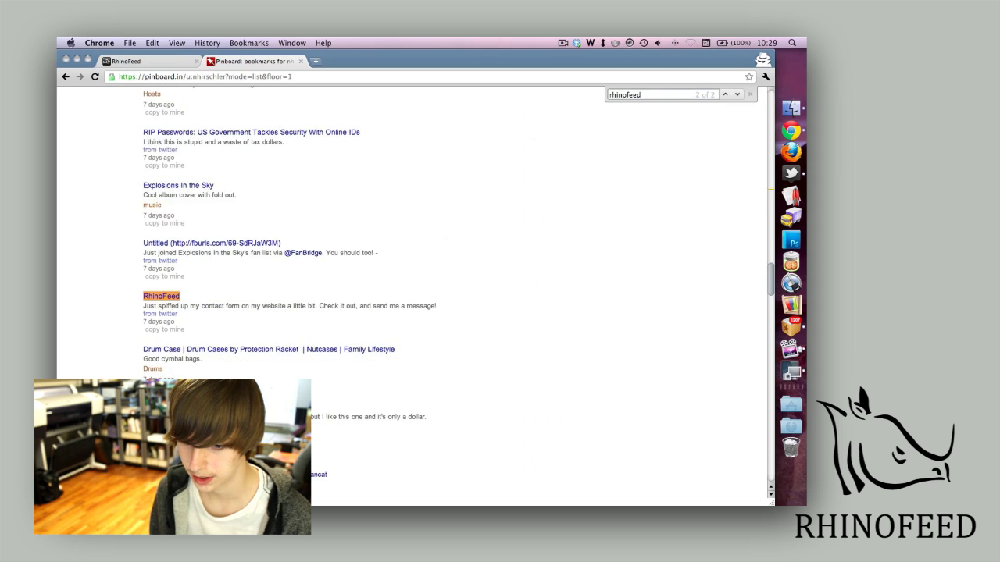
key("Return")
key("Return")
key("Return")
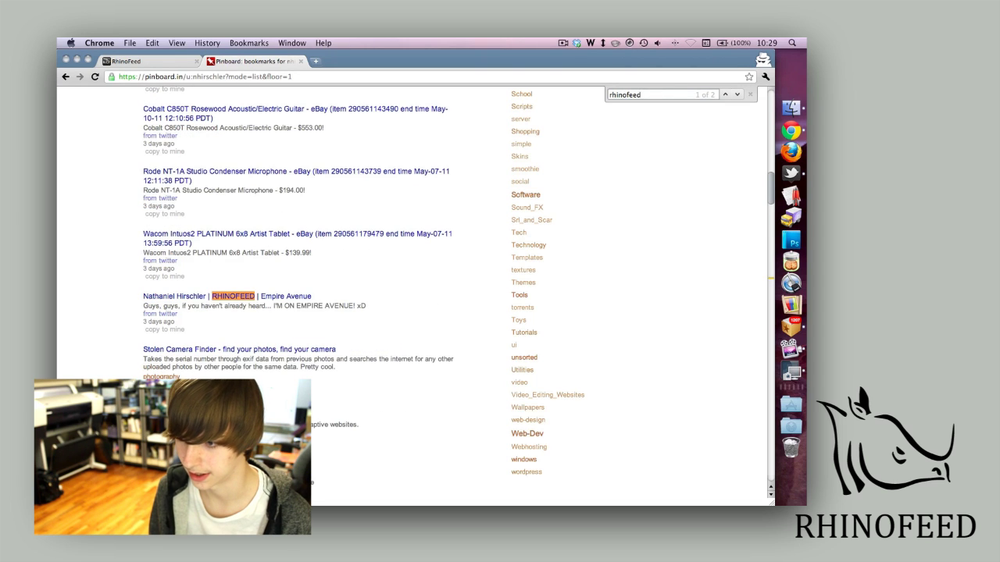
key("Escape")
left_click(617, 163)
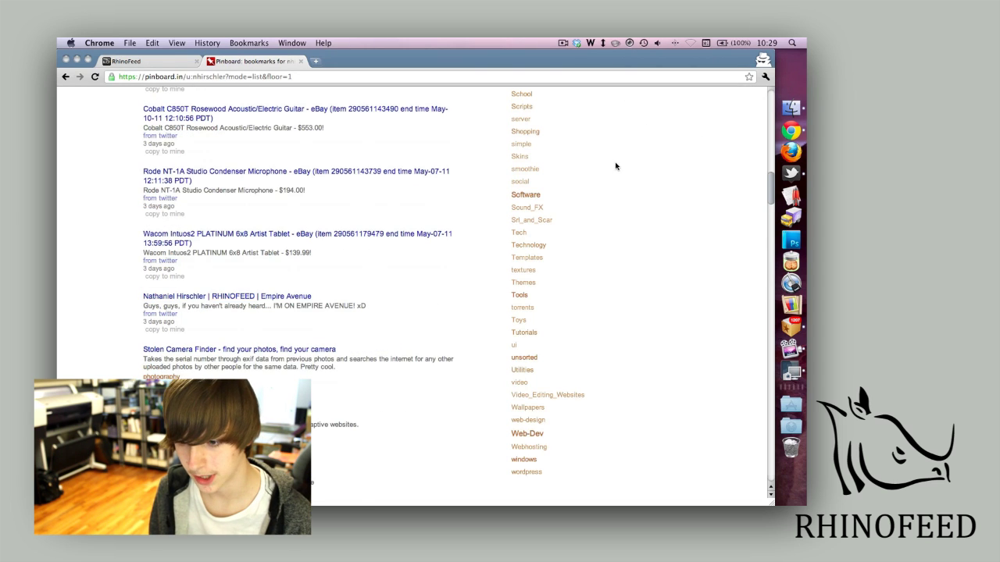
scroll(617, 164, "up", 5)
scroll(616, 164, "up", 10)
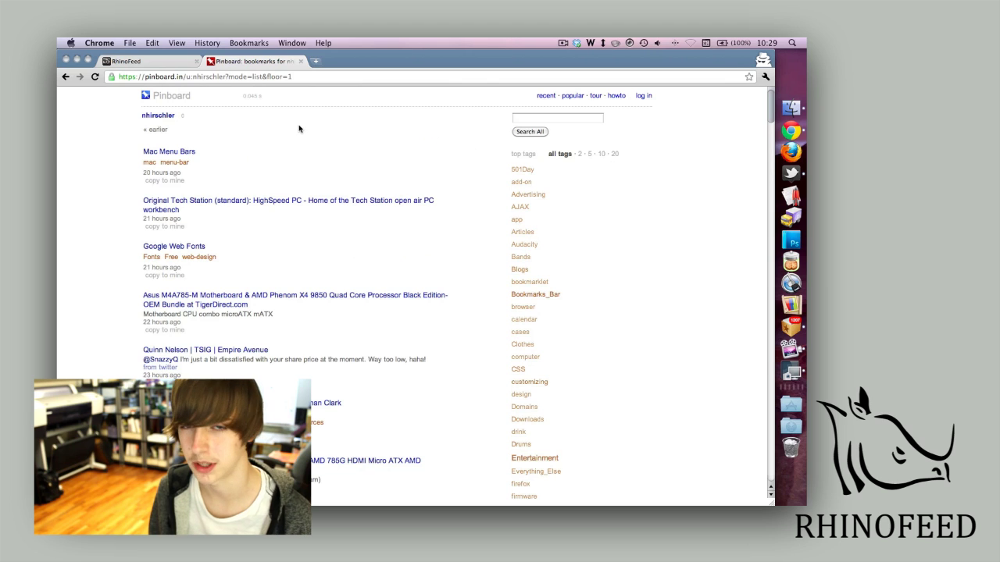